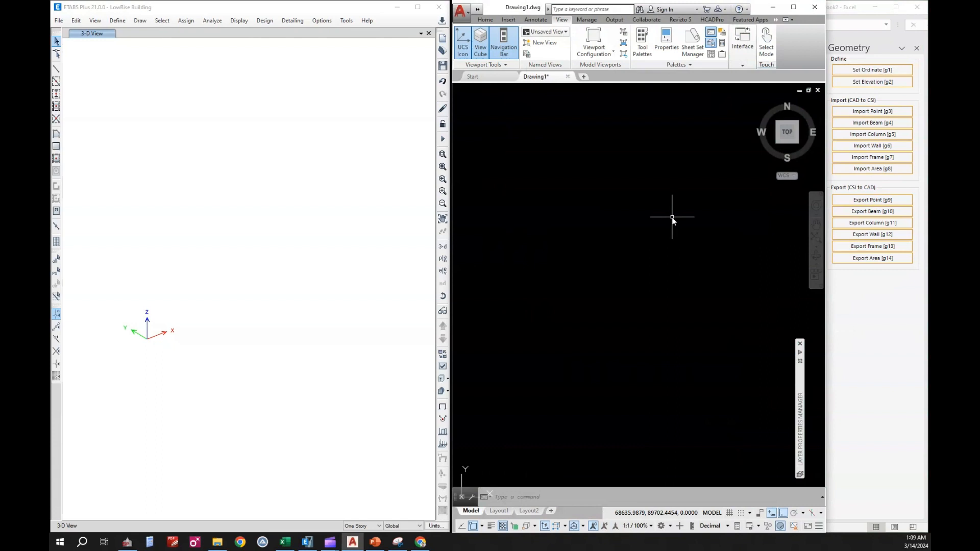
pyautogui.click(353, 220)
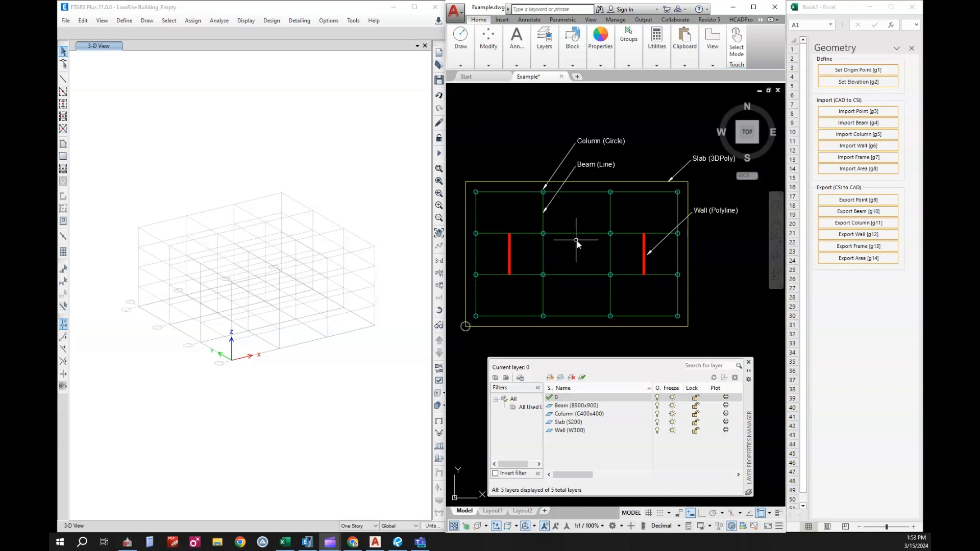
# Set the origin point from the circle at the slab's lower-left corner in the CAD drawing, with a drawing scale of 1000.
pyautogui.click(862, 72)
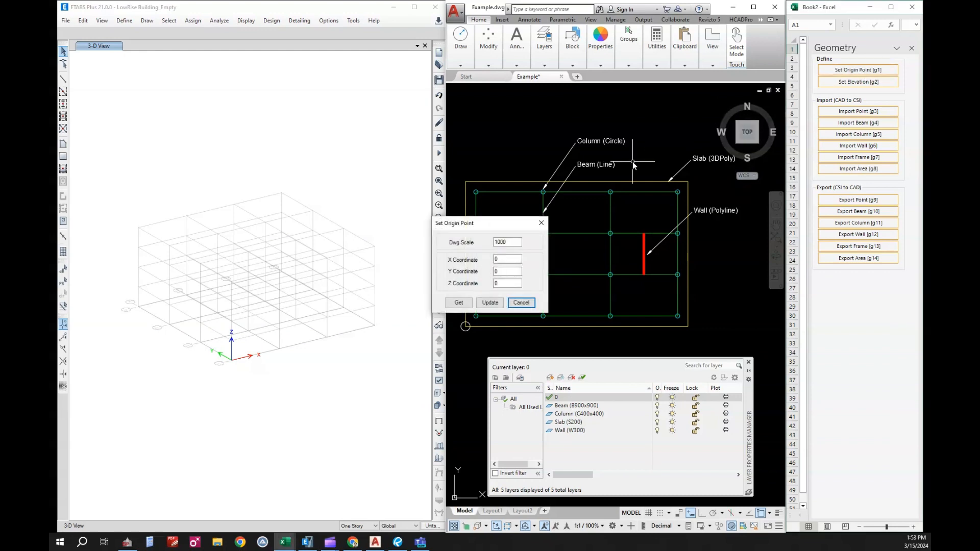
pyautogui.moveTo(514, 242); pyautogui.dragTo(493, 243)
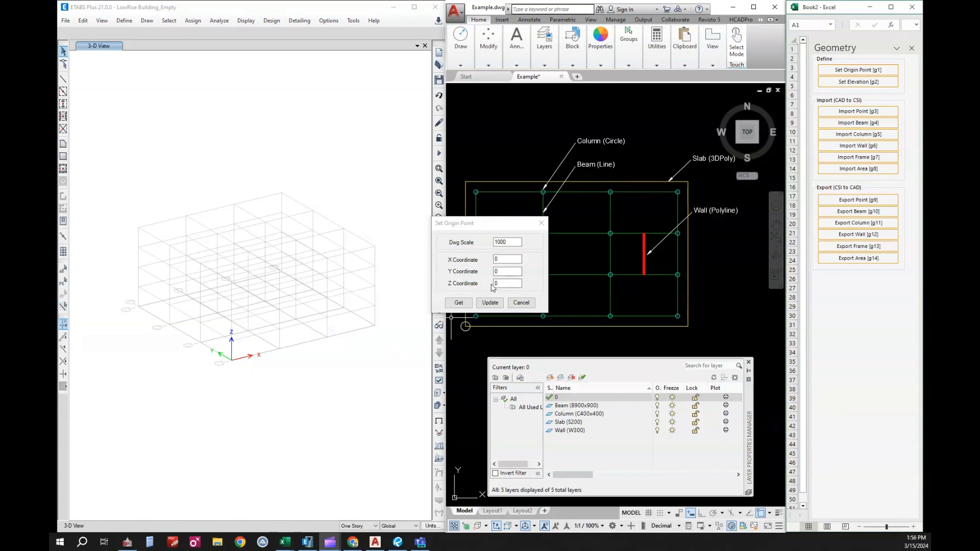
pyautogui.click(465, 302)
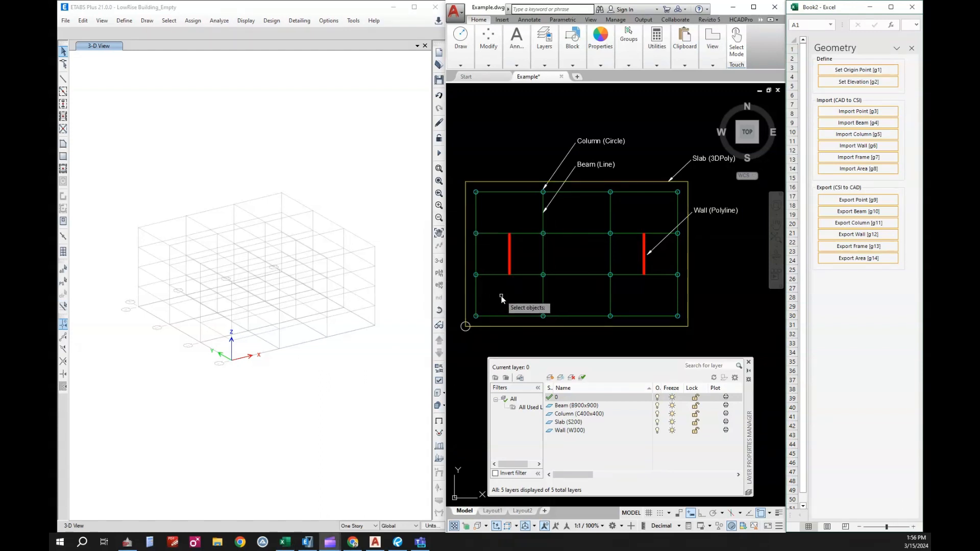
pyautogui.click(467, 331)
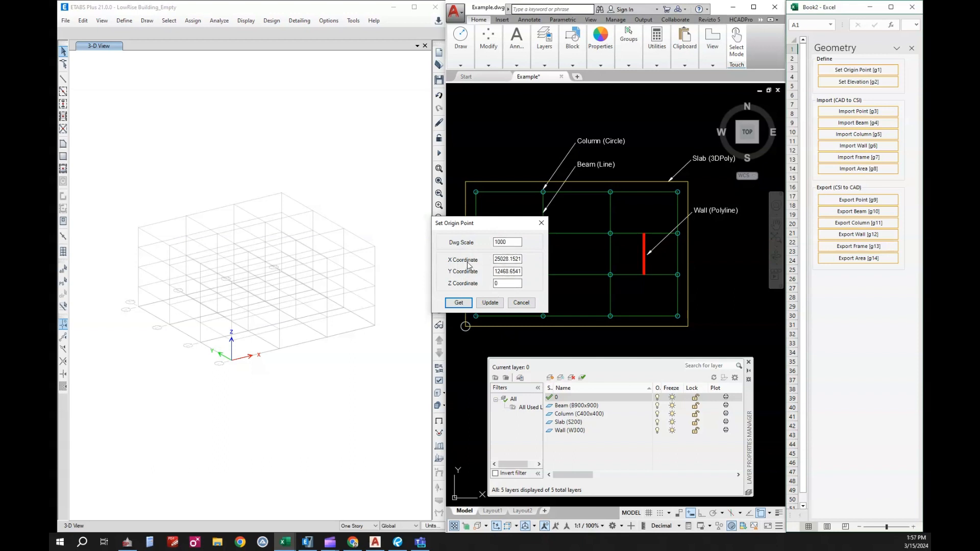
pyautogui.click(490, 303)
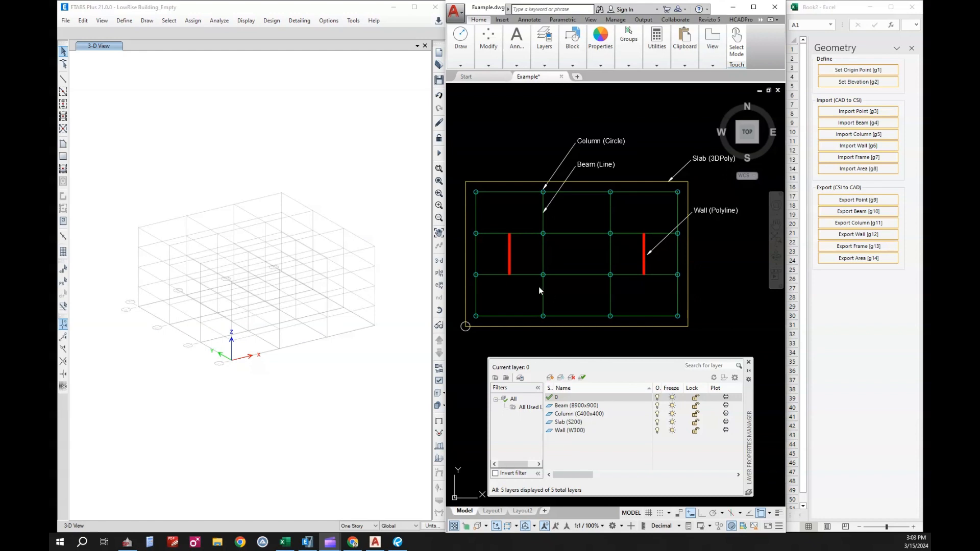
# Set the working elevation for the import to Story1.
pyautogui.click(852, 83)
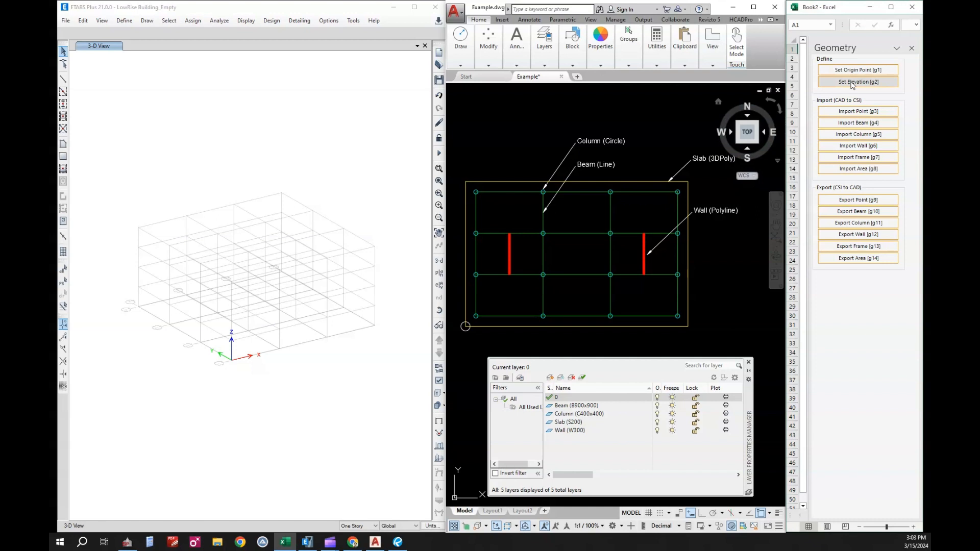
pyautogui.click(853, 83)
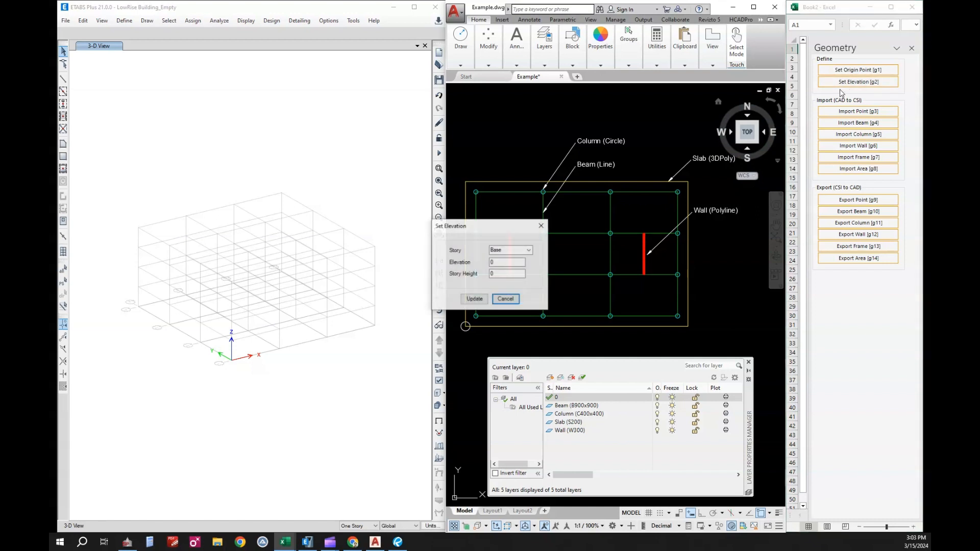
pyautogui.click(529, 250)
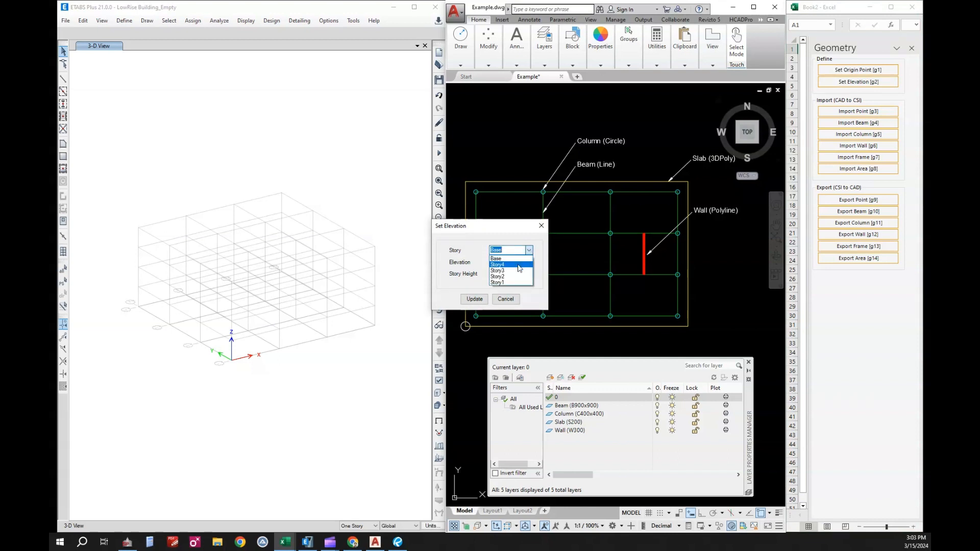
pyautogui.click(511, 284)
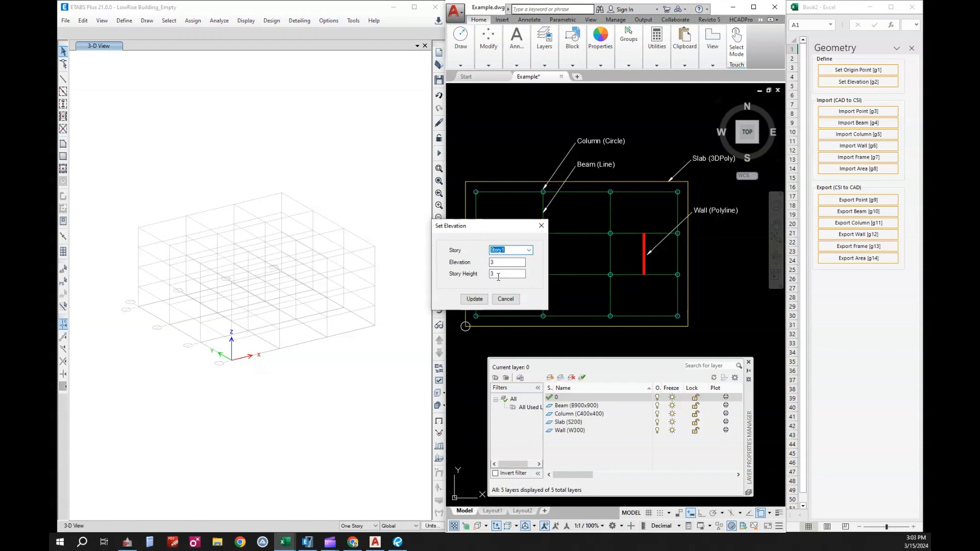
pyautogui.click(474, 299)
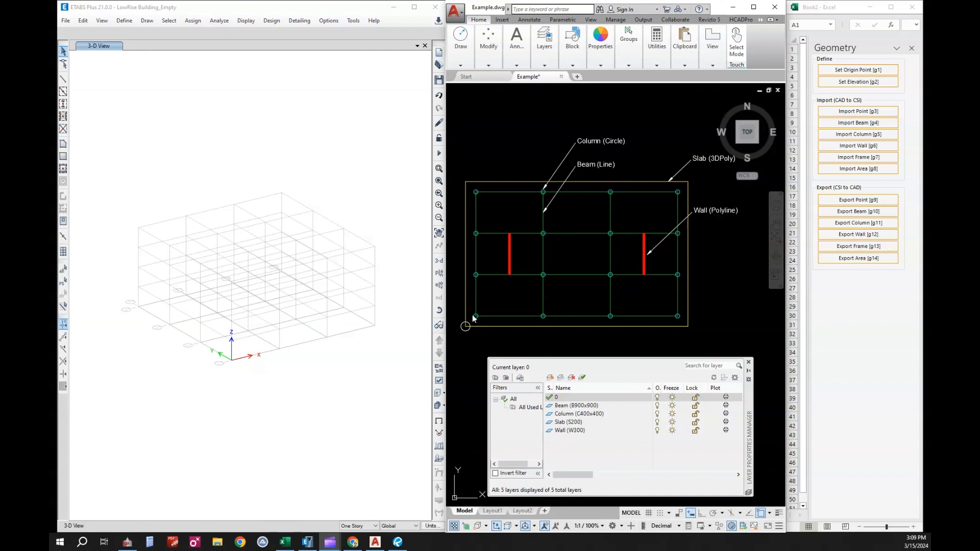
# Import the beams from the CAD plan into the ETABS model, using a selection window around the whole floor plan.
pyautogui.click(851, 124)
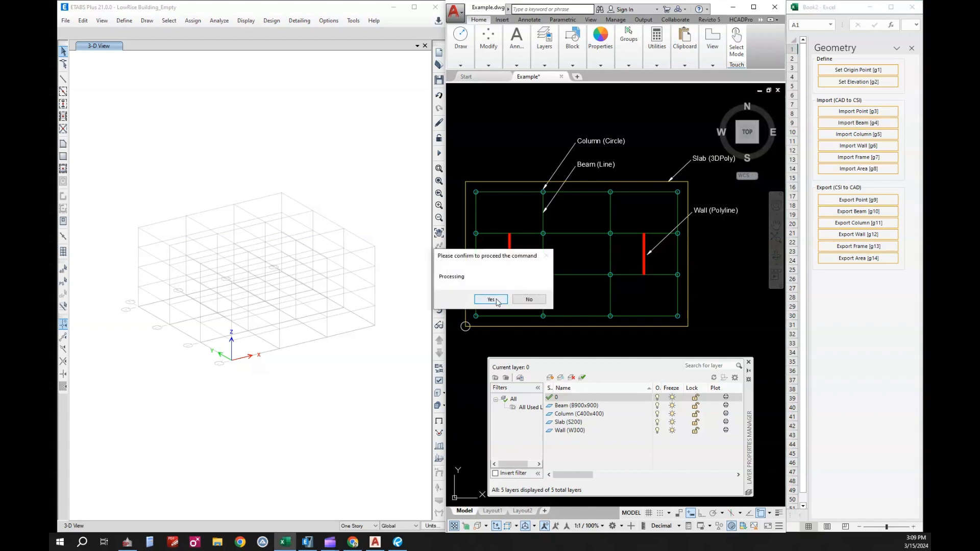
pyautogui.click(490, 299)
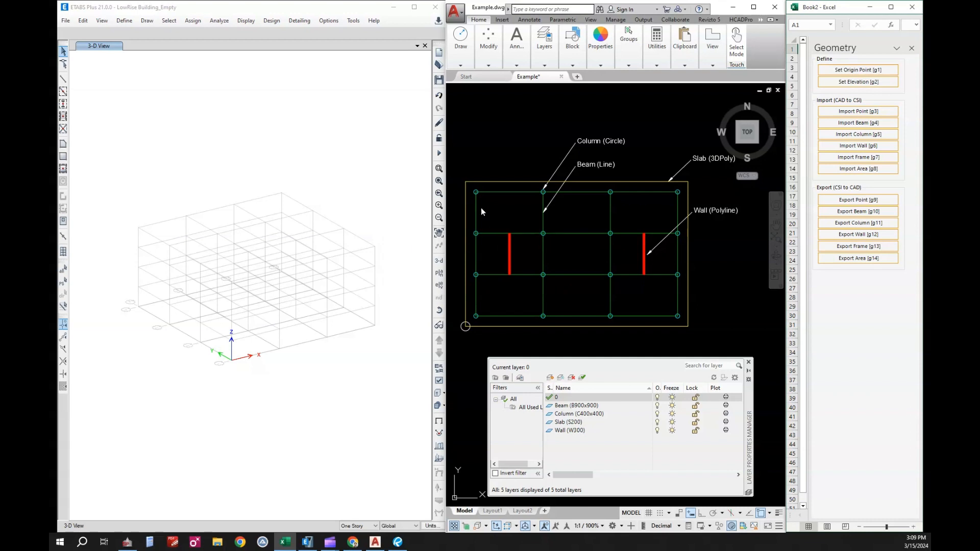
pyautogui.click(456, 175)
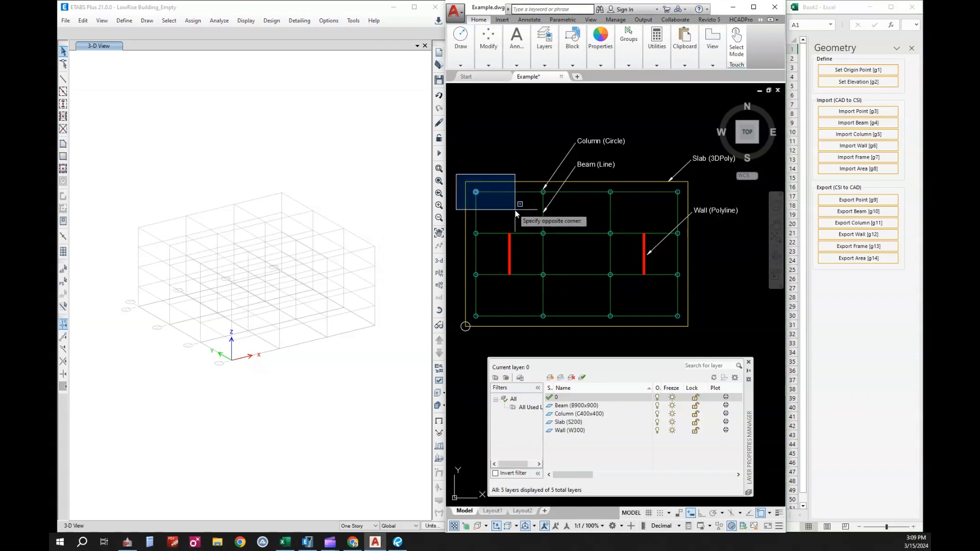
pyautogui.click(697, 337)
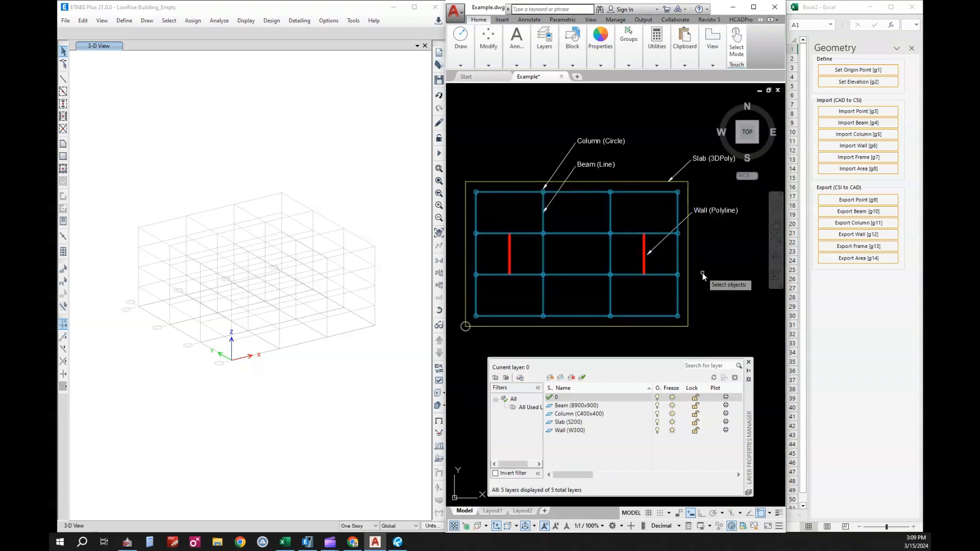
pyautogui.press('Return')
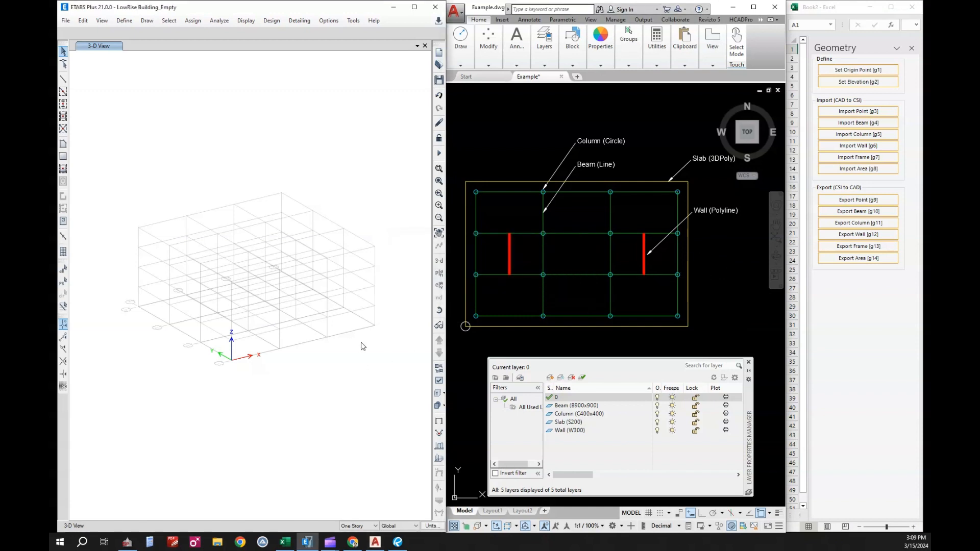
pyautogui.moveTo(357, 351); pyautogui.dragTo(306, 330, button='middle')
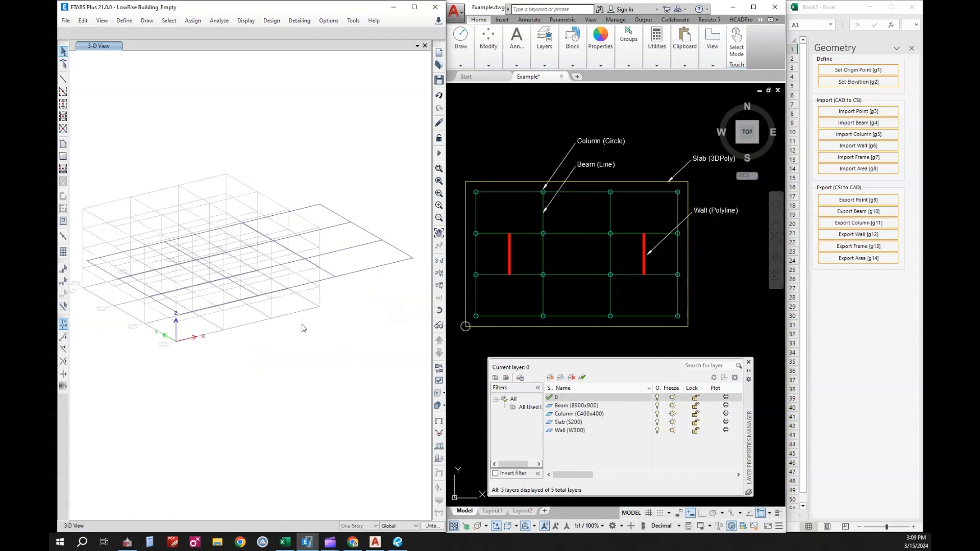
pyautogui.moveTo(287, 283); pyautogui.dragTo(273, 281, button='middle')
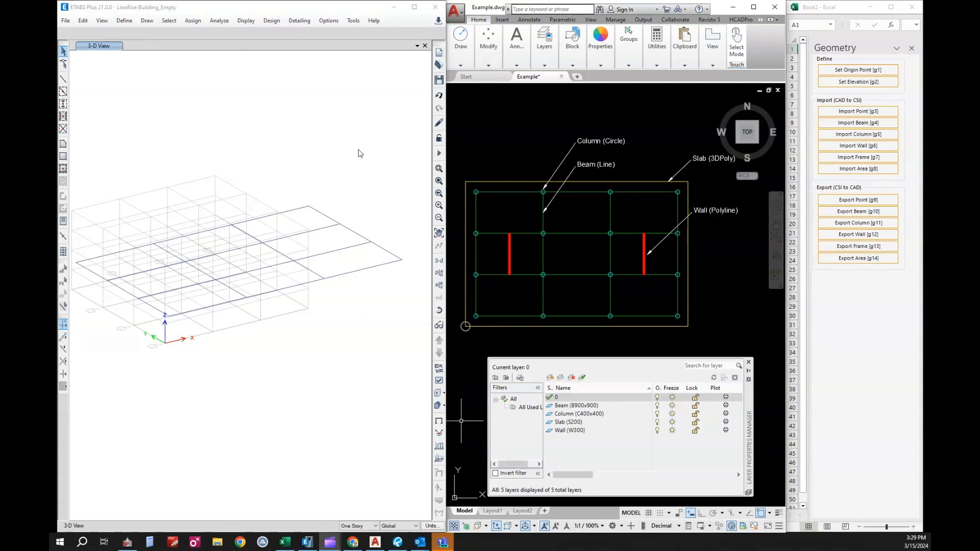
# Display the frame section names in the ETABS 3-D view.
pyautogui.click(335, 167)
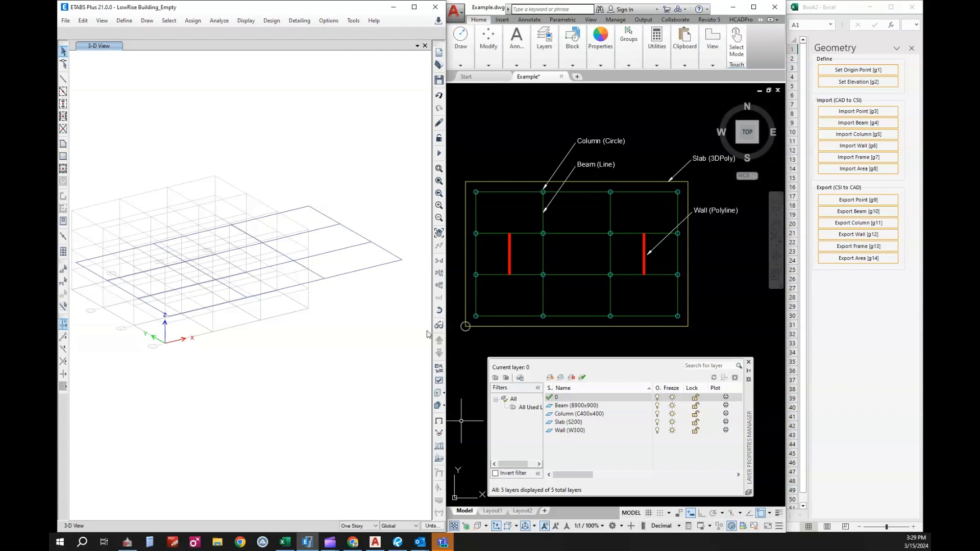
pyautogui.click(438, 382)
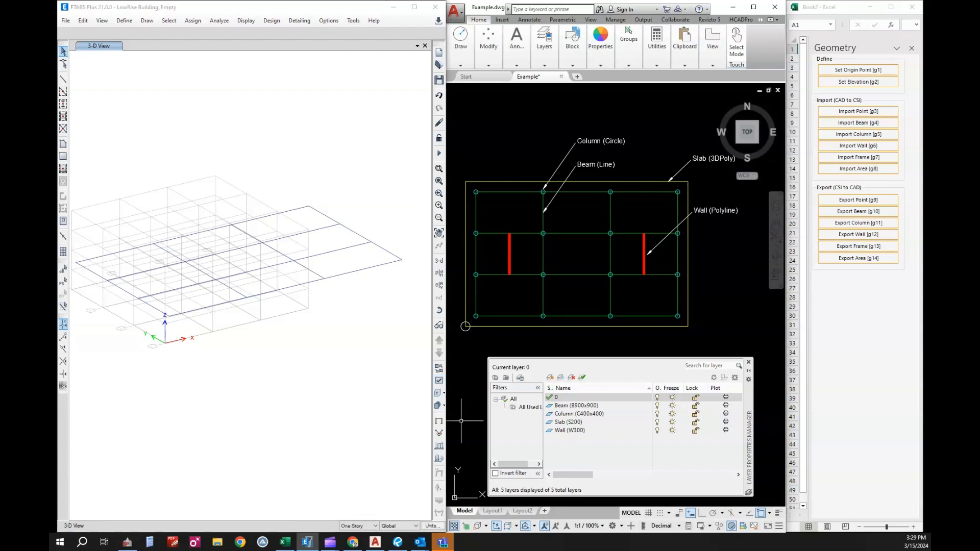
pyautogui.moveTo(460, 143); pyautogui.dragTo(467, 113)
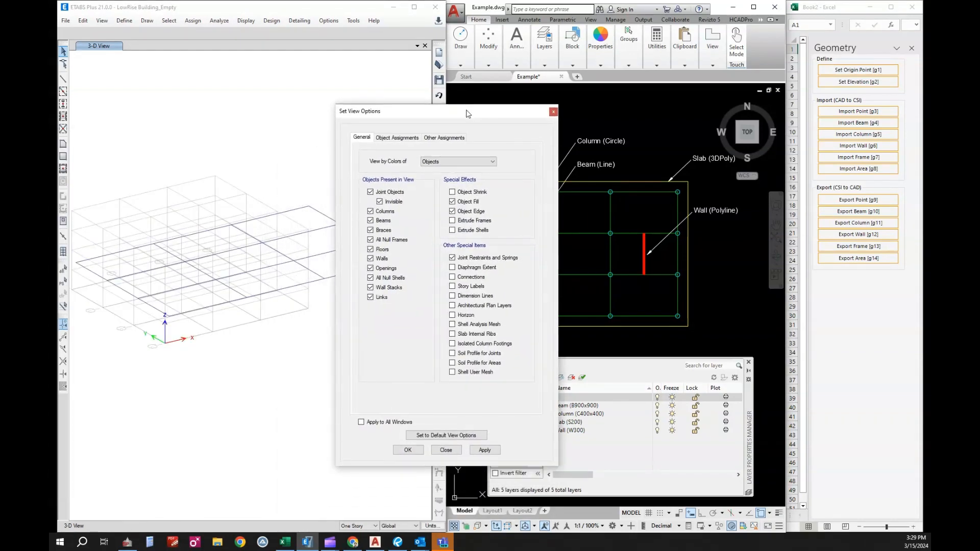
pyautogui.click(455, 138)
pyautogui.click(403, 138)
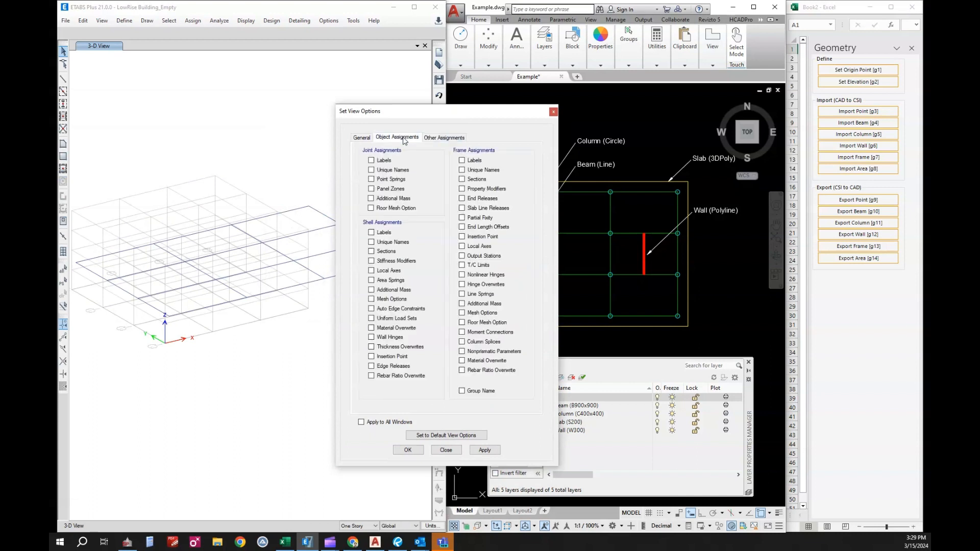
pyautogui.click(470, 179)
pyautogui.click(413, 451)
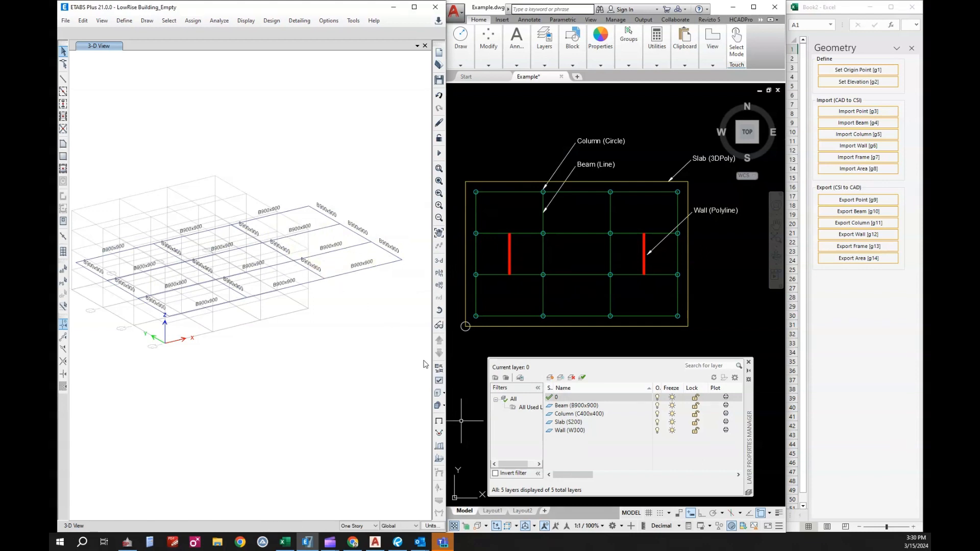
# Import the columns from the CAD plan into the ETABS model, window-selecting all the column circles.
pyautogui.click(585, 275)
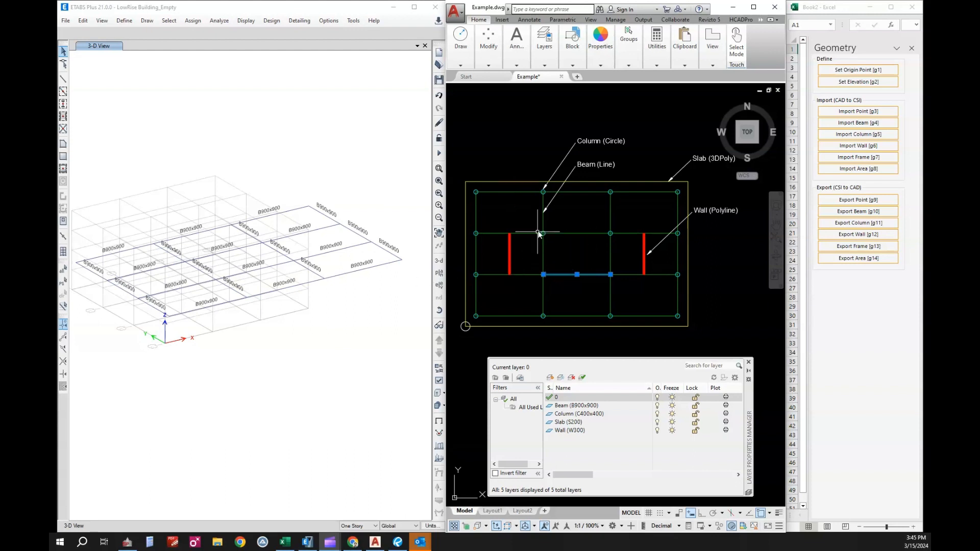
pyautogui.click(861, 135)
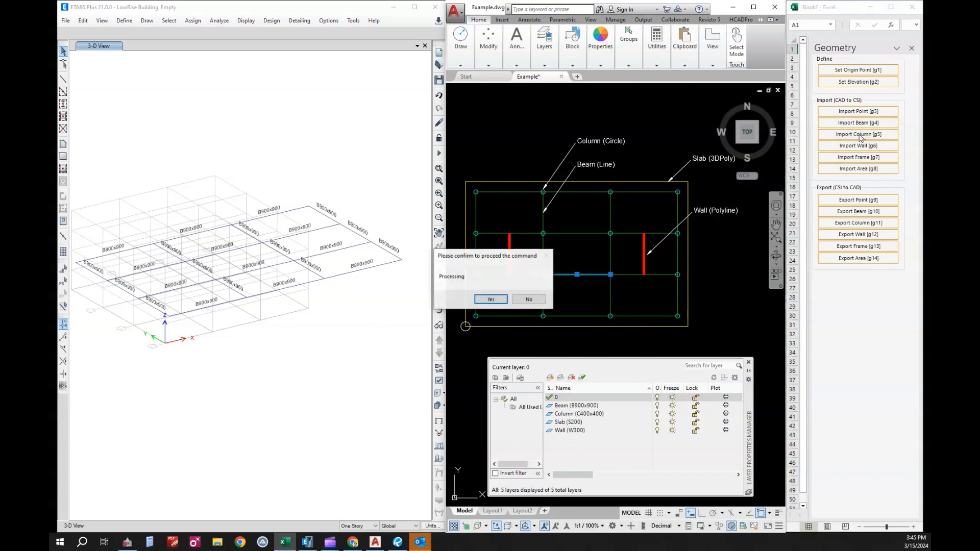
pyautogui.click(493, 300)
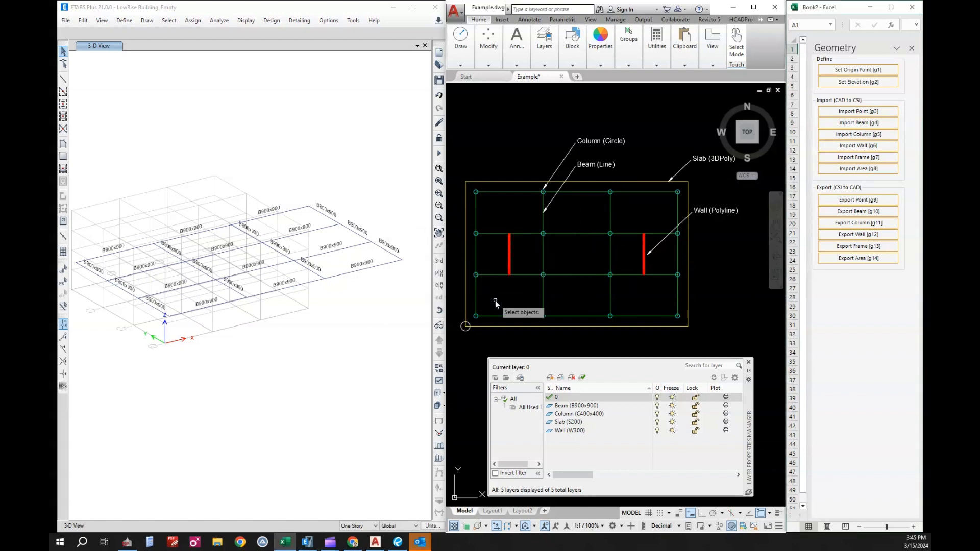
pyautogui.click(455, 189)
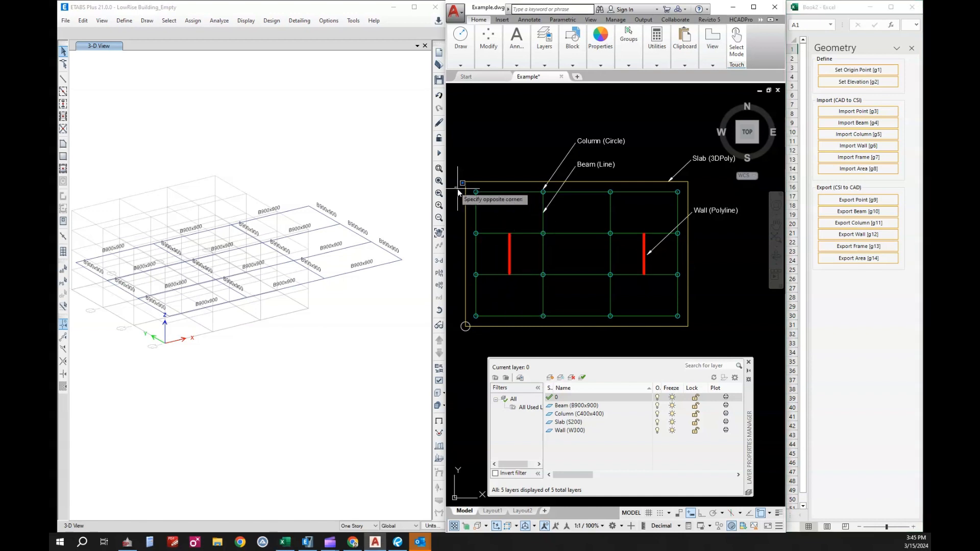
pyautogui.click(690, 323)
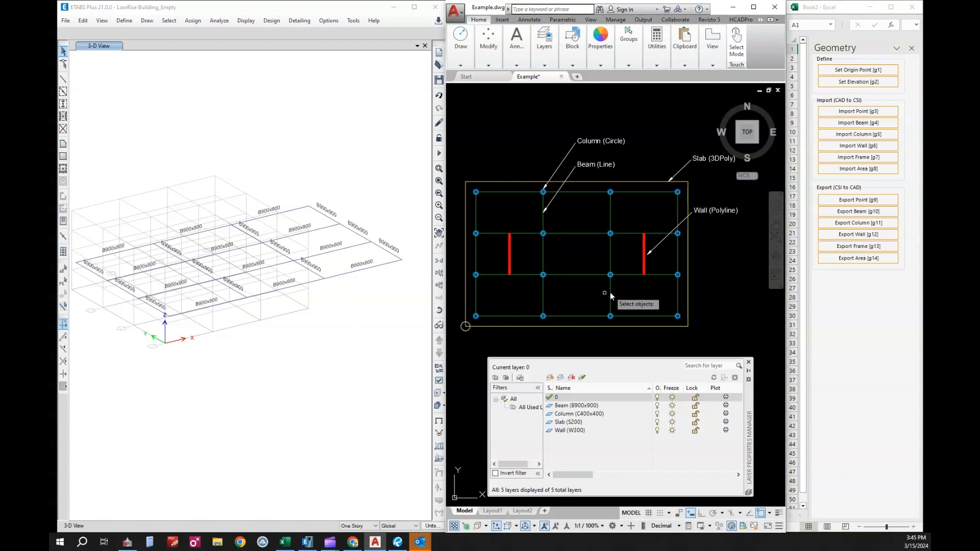
pyautogui.press('Return')
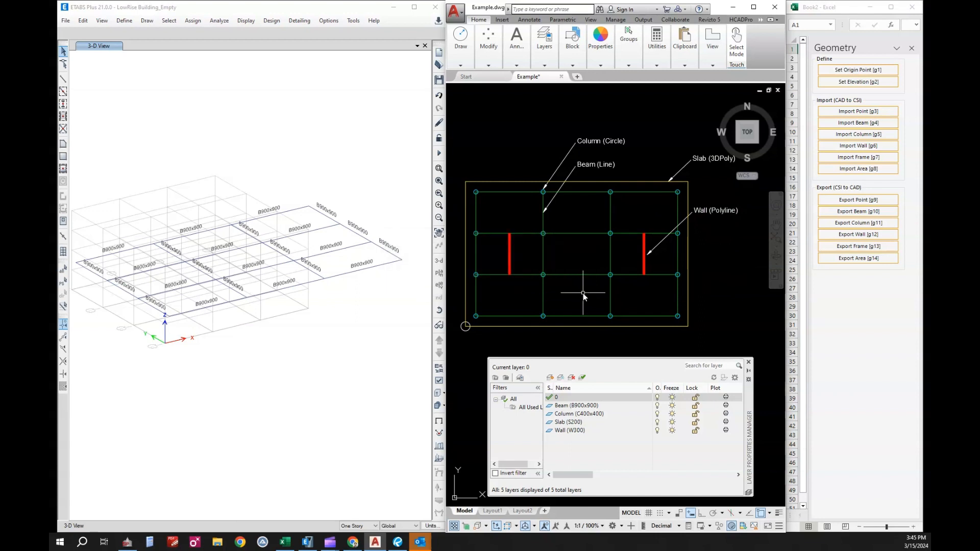
pyautogui.click(376, 328)
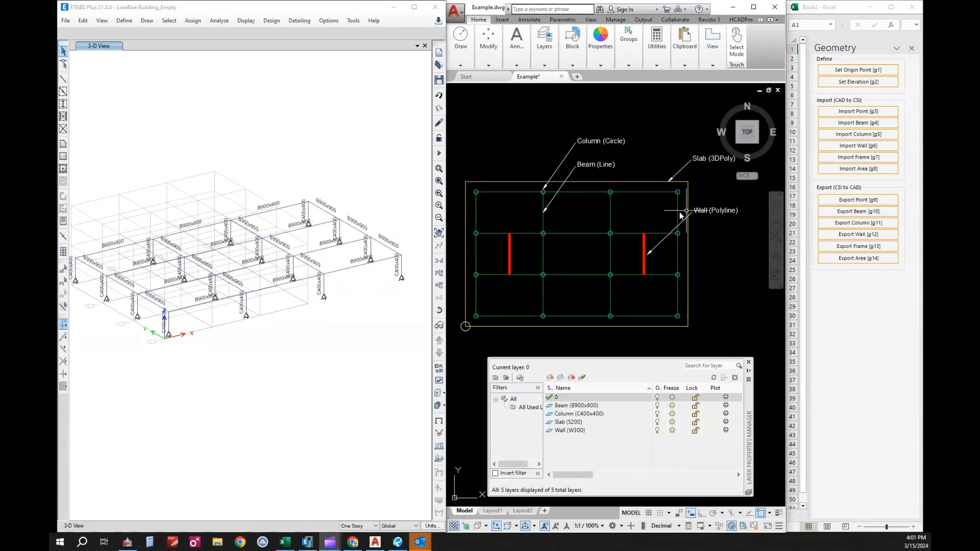
# Import the walls from the CAD plan into the ETABS model, using a selection window around the whole floor plan.
pyautogui.click(864, 148)
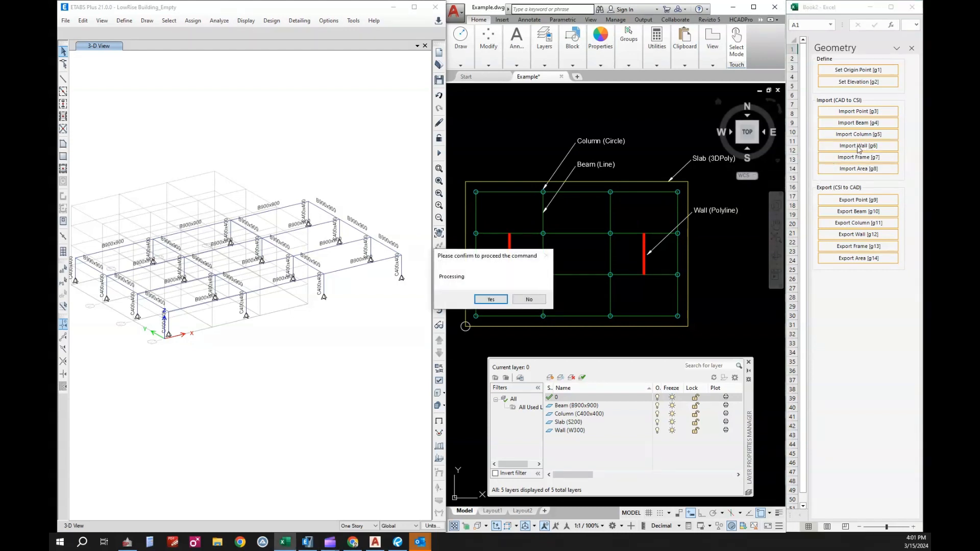
pyautogui.click(491, 299)
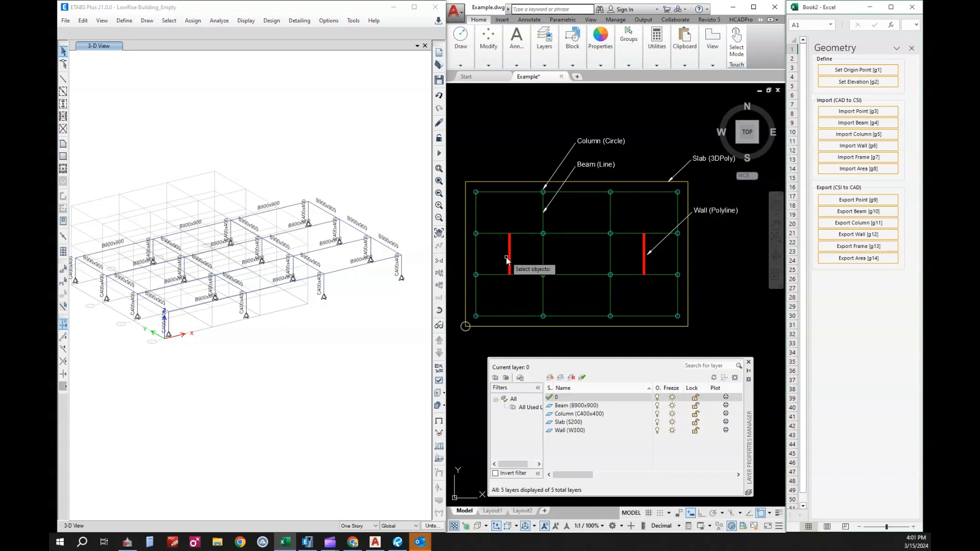
pyautogui.click(458, 173)
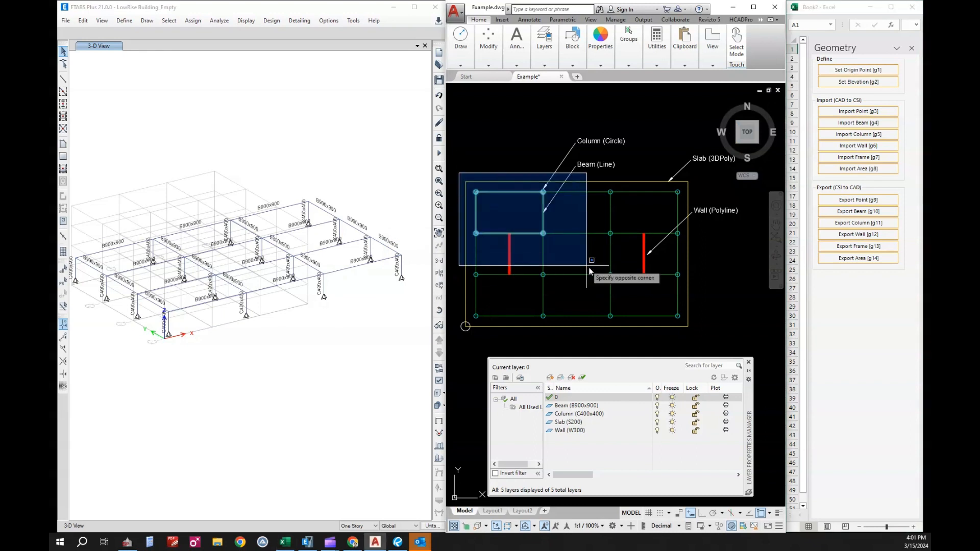
pyautogui.click(705, 345)
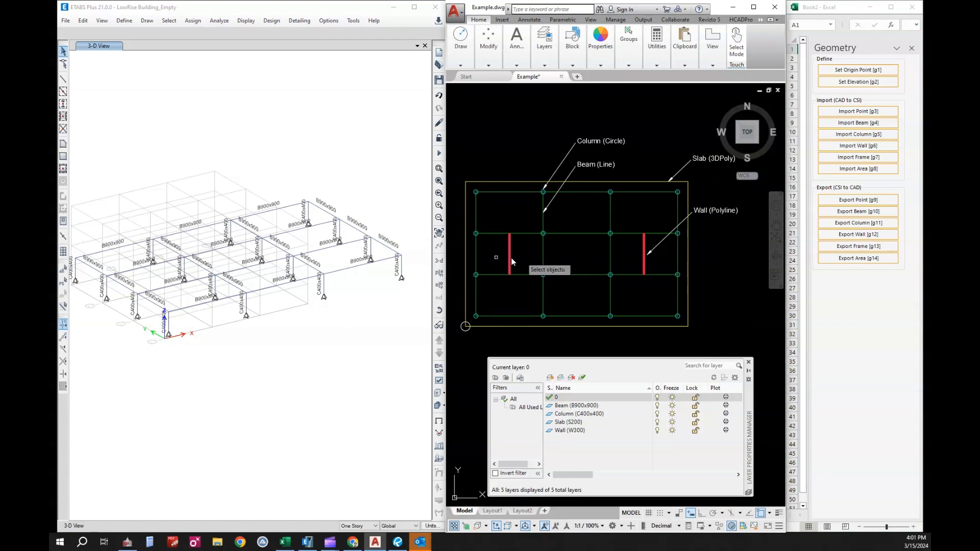
pyautogui.press('Return')
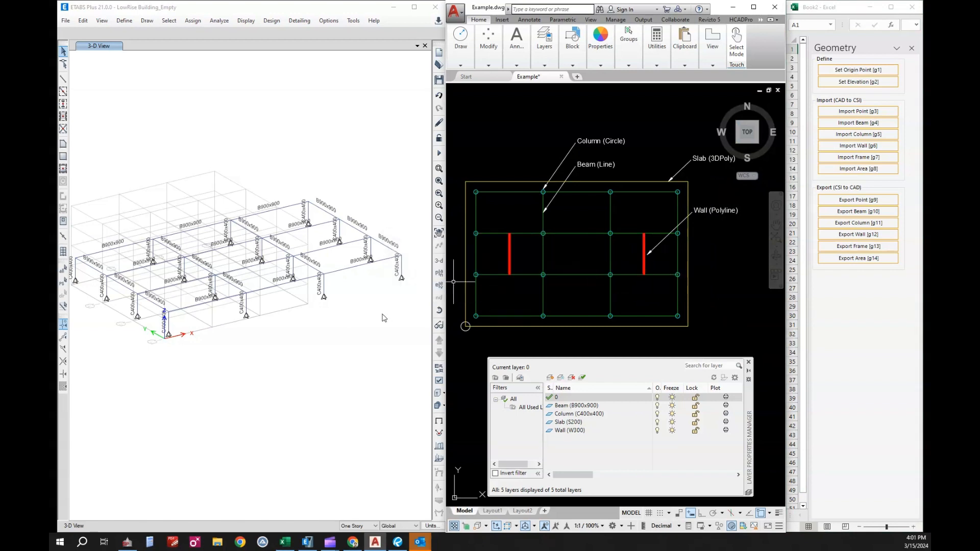
# Import the slab area from the CAD plan into the ETABS model, using a selection window around the whole floor plan.
pyautogui.click(383, 314)
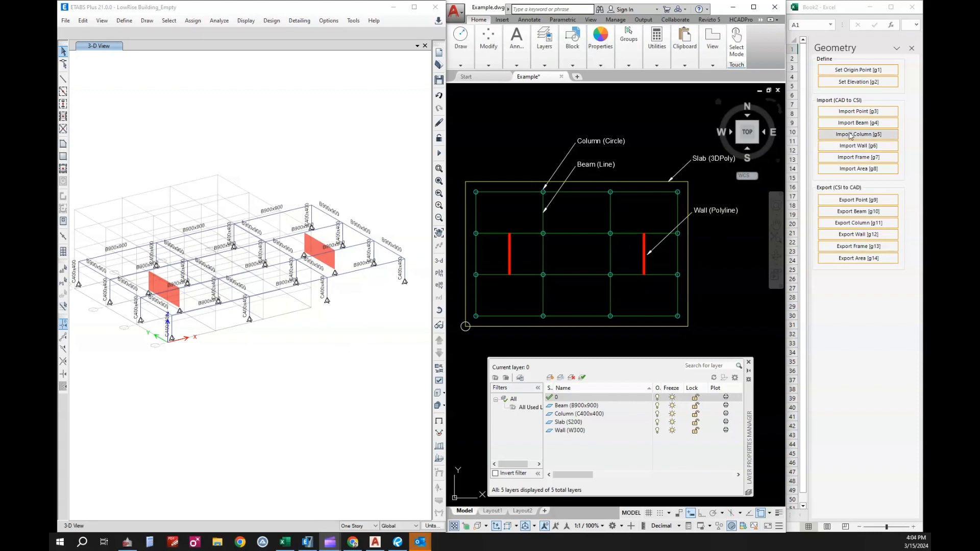
pyautogui.click(865, 172)
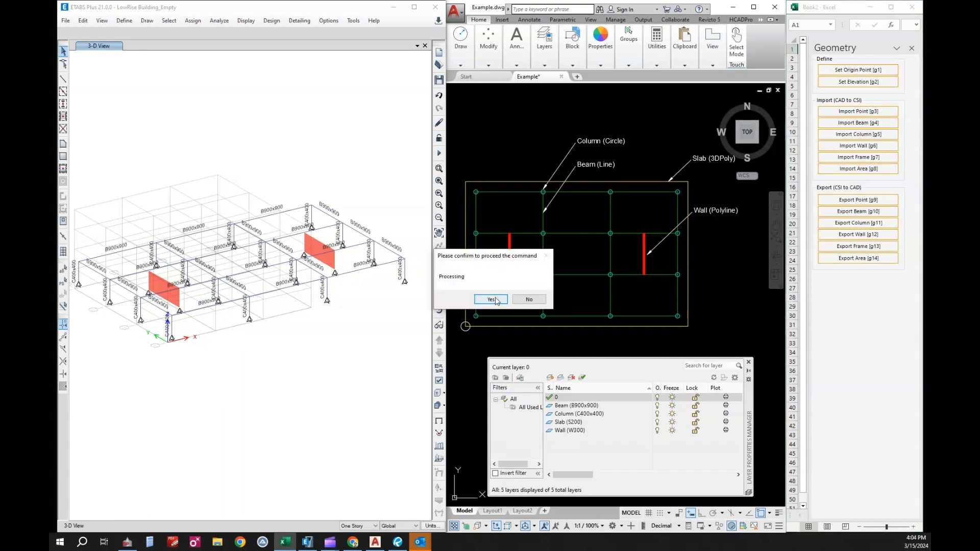
pyautogui.click(491, 299)
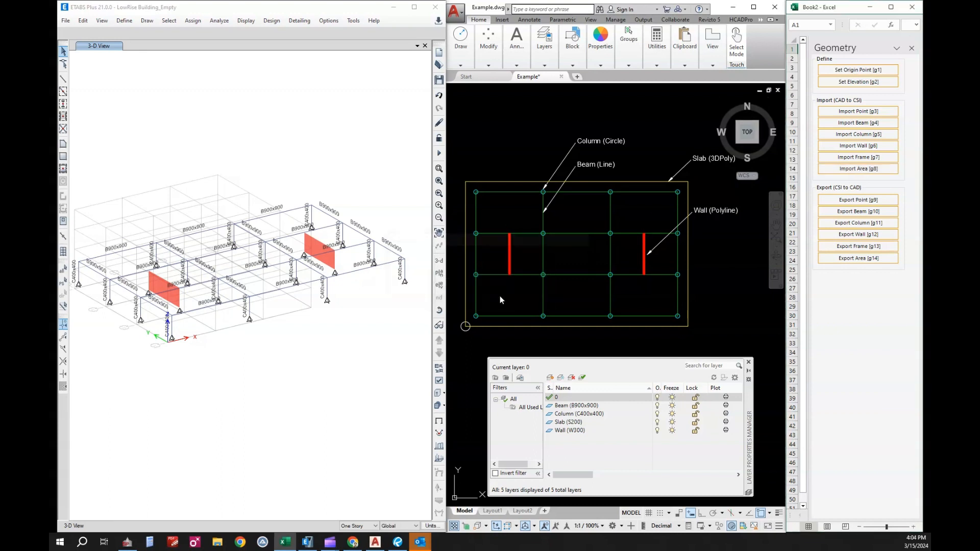
pyautogui.click(455, 173)
pyautogui.click(709, 346)
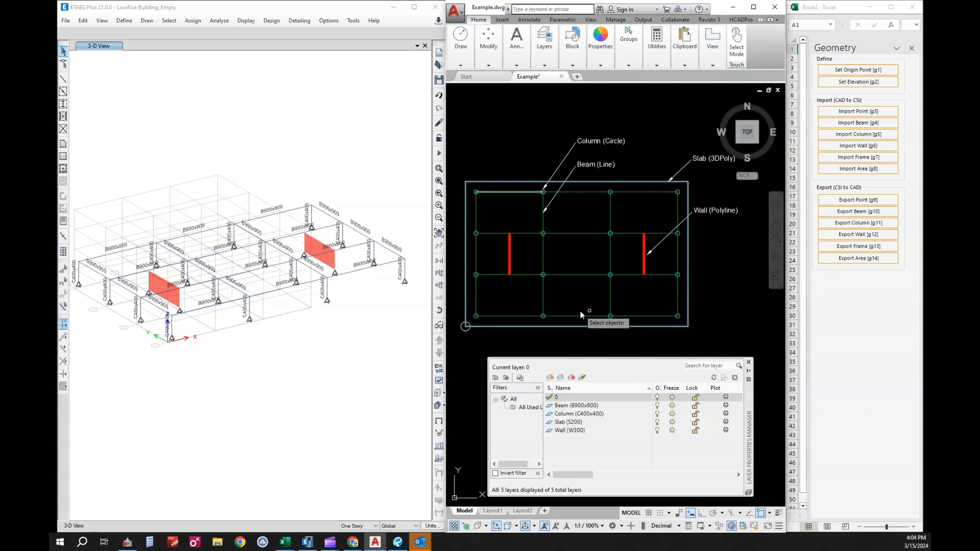
pyautogui.press('Return')
pyautogui.click(293, 340)
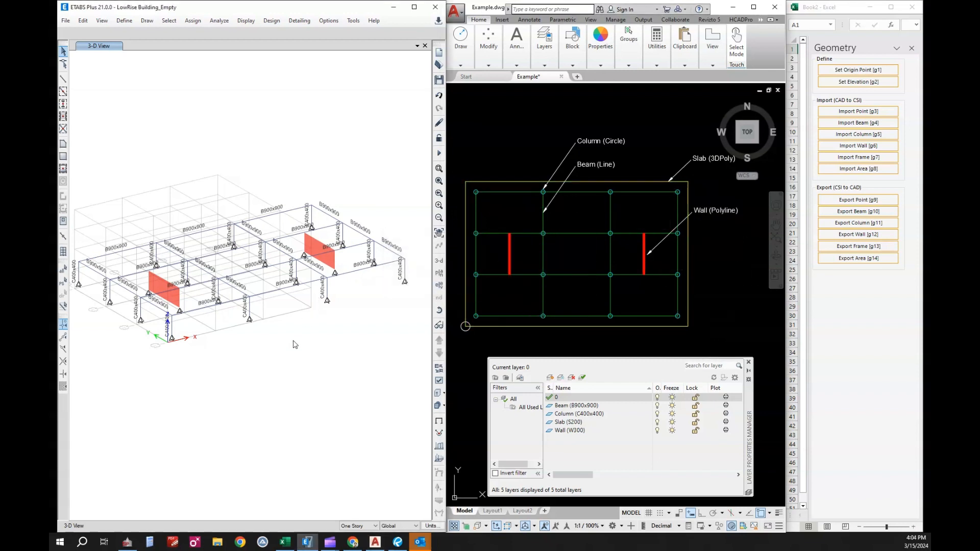
pyautogui.moveTo(327, 319); pyautogui.dragTo(328, 327, button='middle')
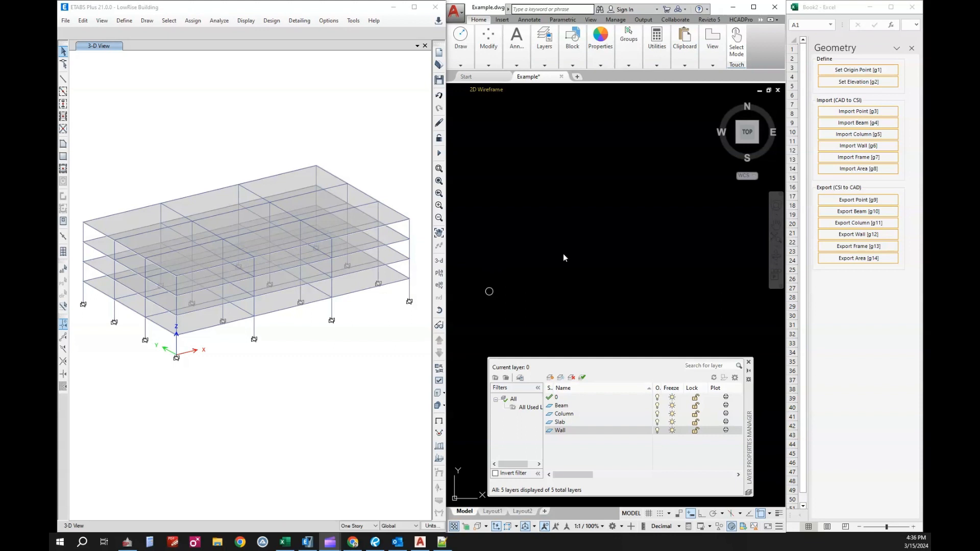
# Set the add-in's origin point to the circle's centre in the empty CAD drawing, with a drawing scale of 1000.
pyautogui.click(866, 73)
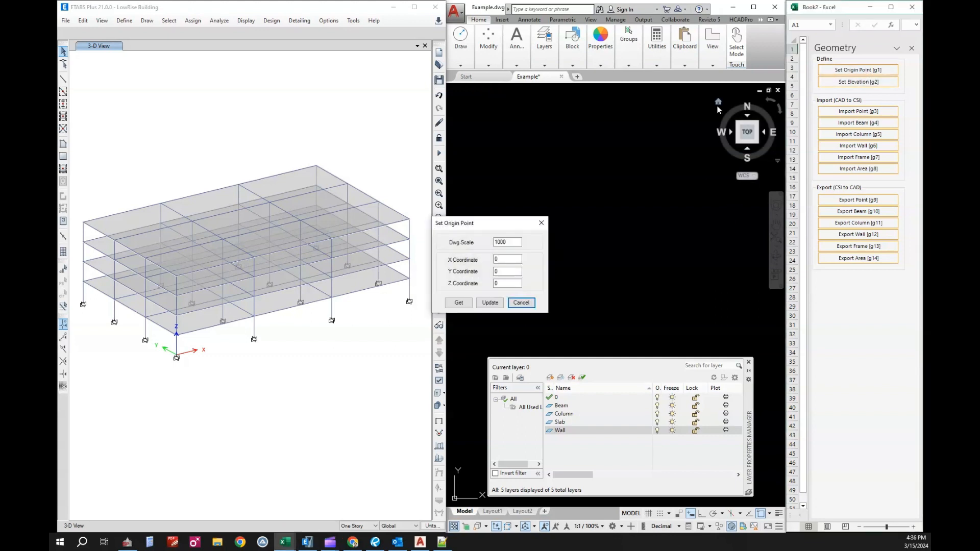
pyautogui.doubleClick(511, 242)
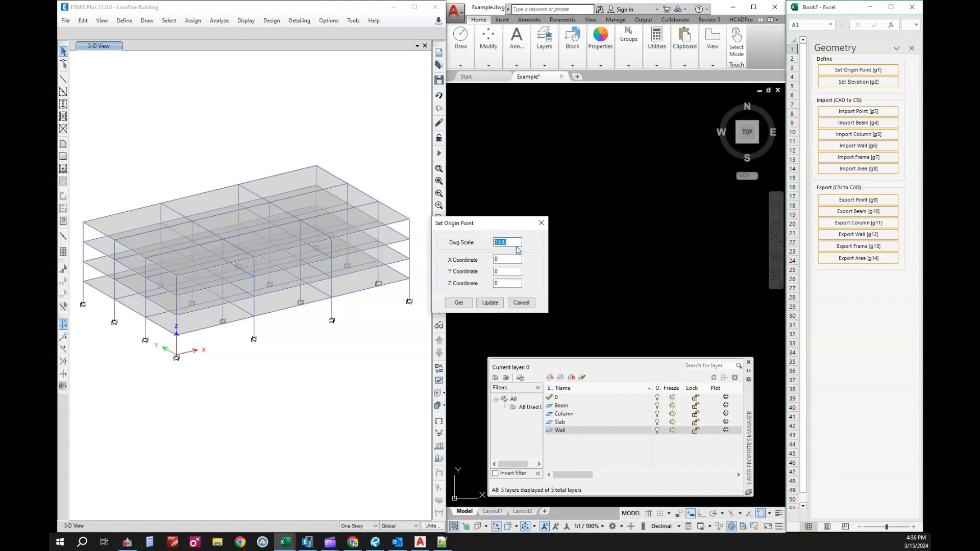
pyautogui.click(469, 306)
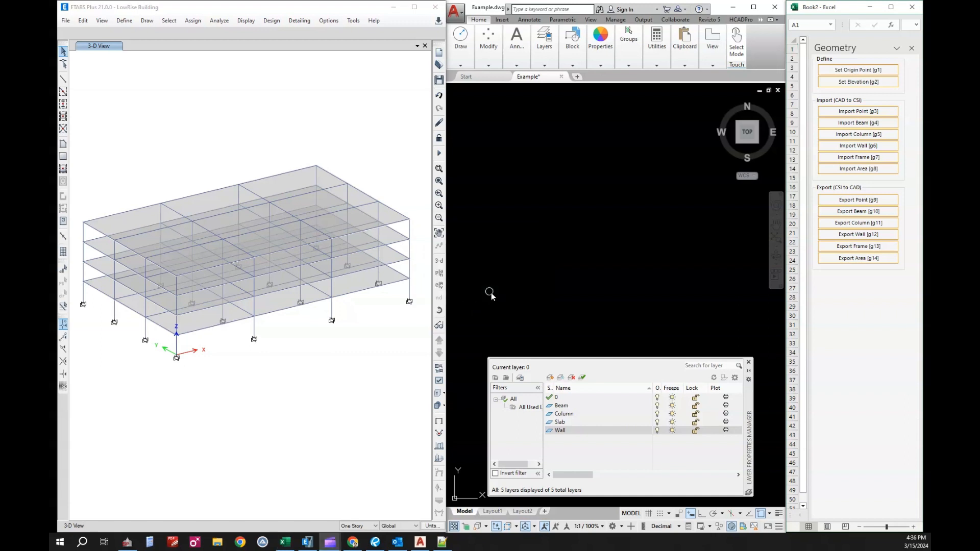
pyautogui.click(516, 260)
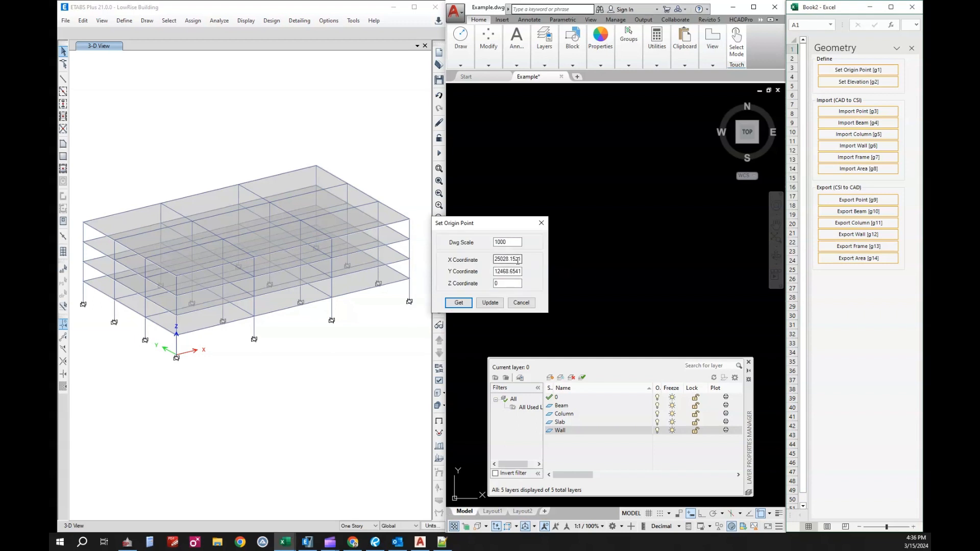
pyautogui.click(489, 304)
# Set the add-in's working elevation to Story3, with elevation 9 and story height 3.
pyautogui.click(843, 85)
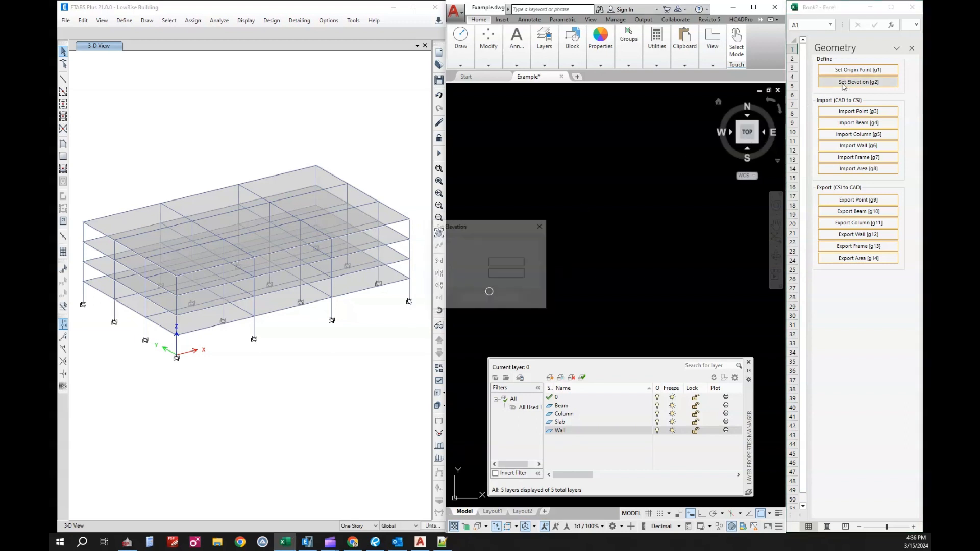
pyautogui.click(528, 250)
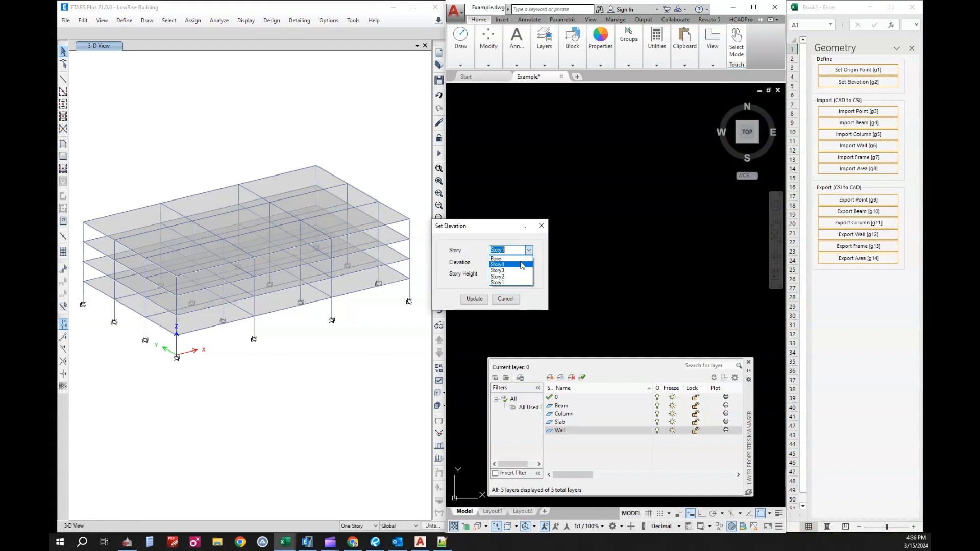
pyautogui.click(499, 270)
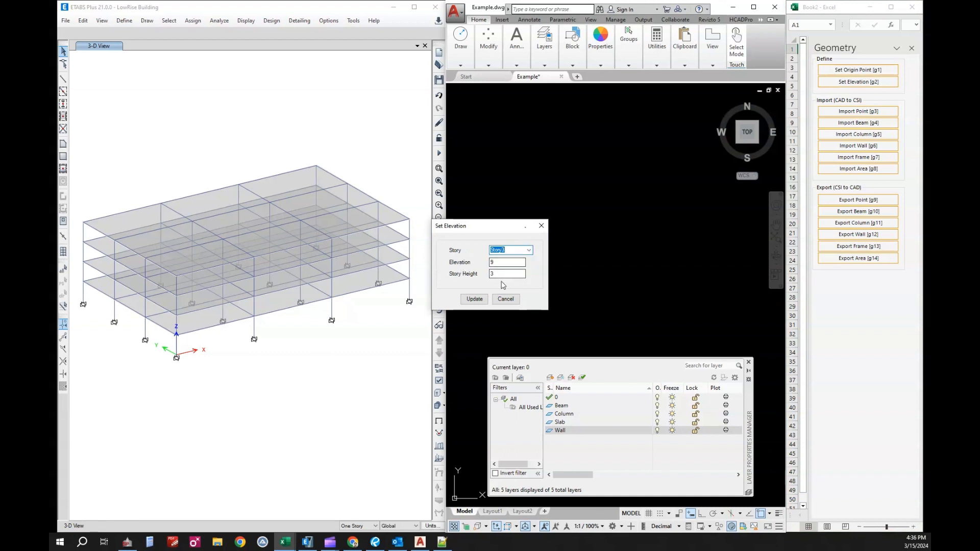
pyautogui.click(474, 300)
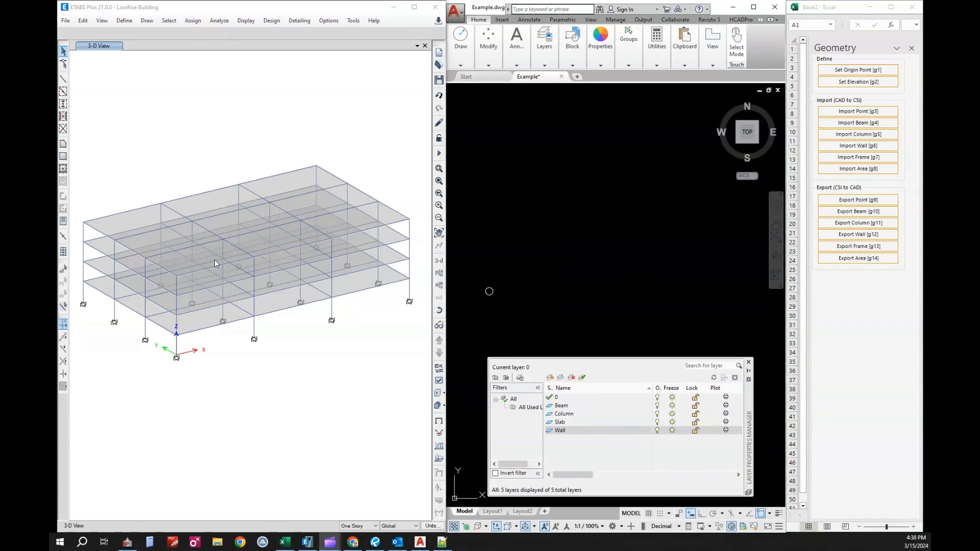
# Show the Story3 plan view of the ETABS model.
pyautogui.click(391, 326)
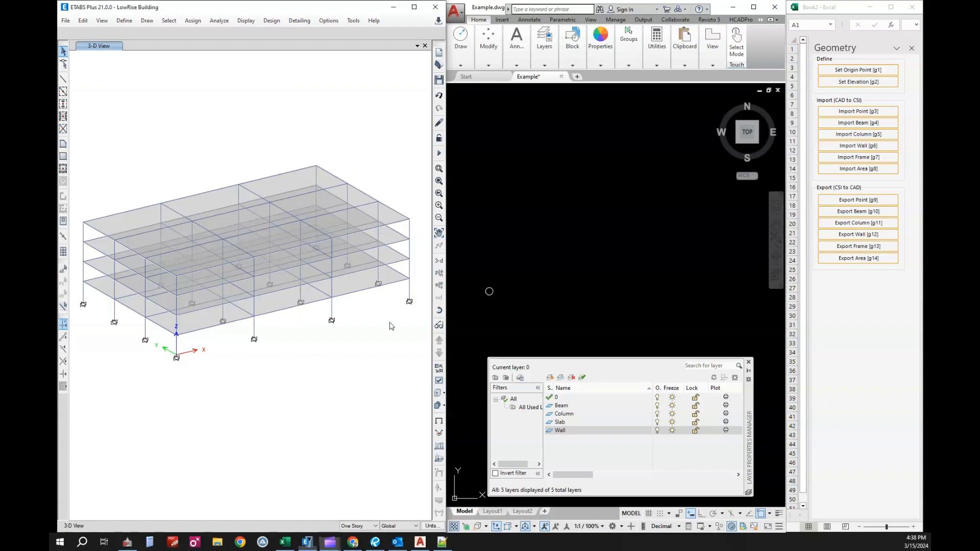
pyautogui.click(439, 273)
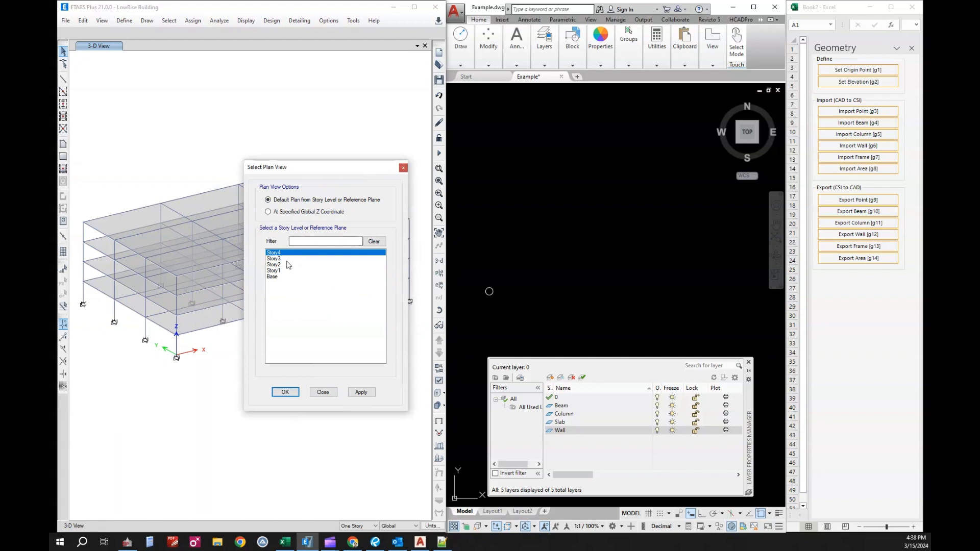
pyautogui.click(287, 259)
pyautogui.click(284, 391)
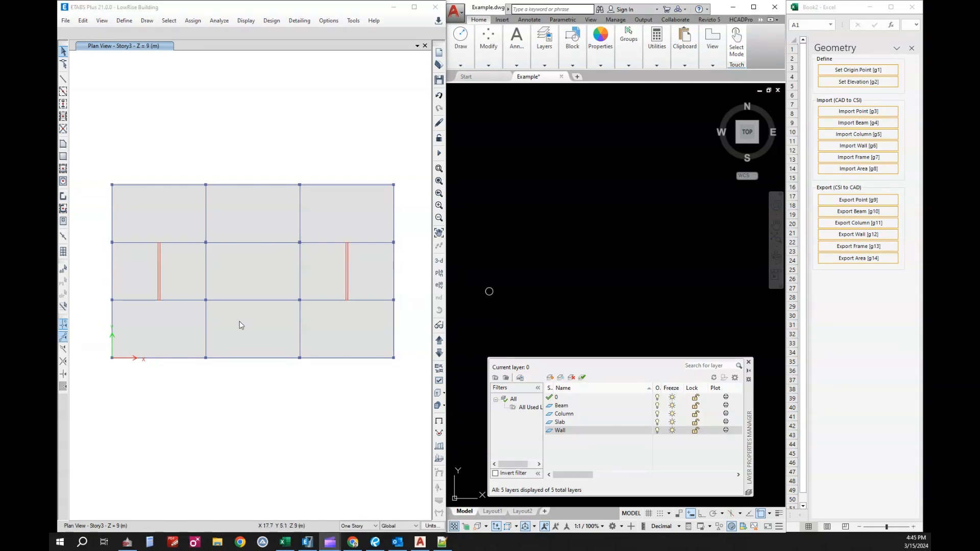
# Make Beam the current CAD layer and export the beams to the drawing, window-selecting the whole Story3 plan in ETABS.
pyautogui.click(574, 407)
pyautogui.doubleClick(549, 406)
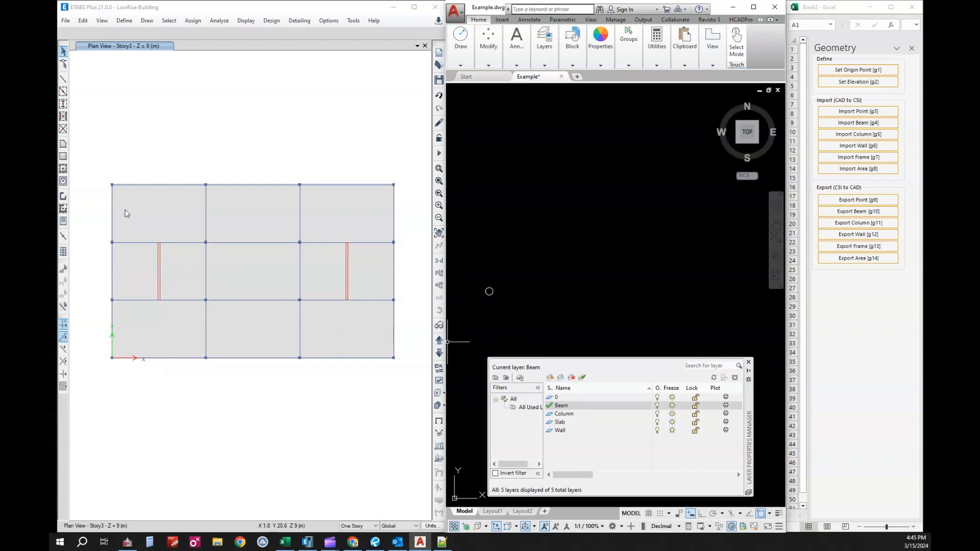
pyautogui.click(166, 171)
pyautogui.moveTo(99, 162); pyautogui.dragTo(407, 396)
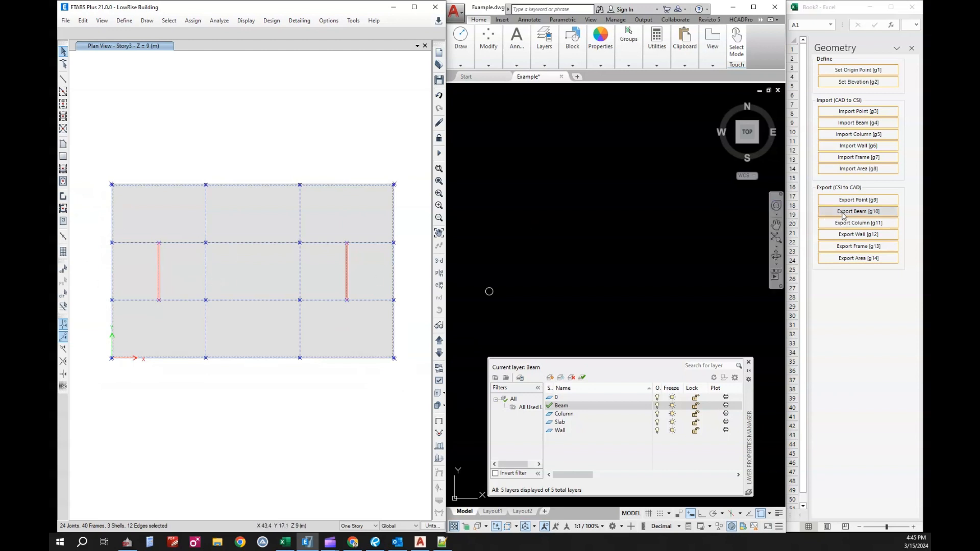
pyautogui.click(842, 215)
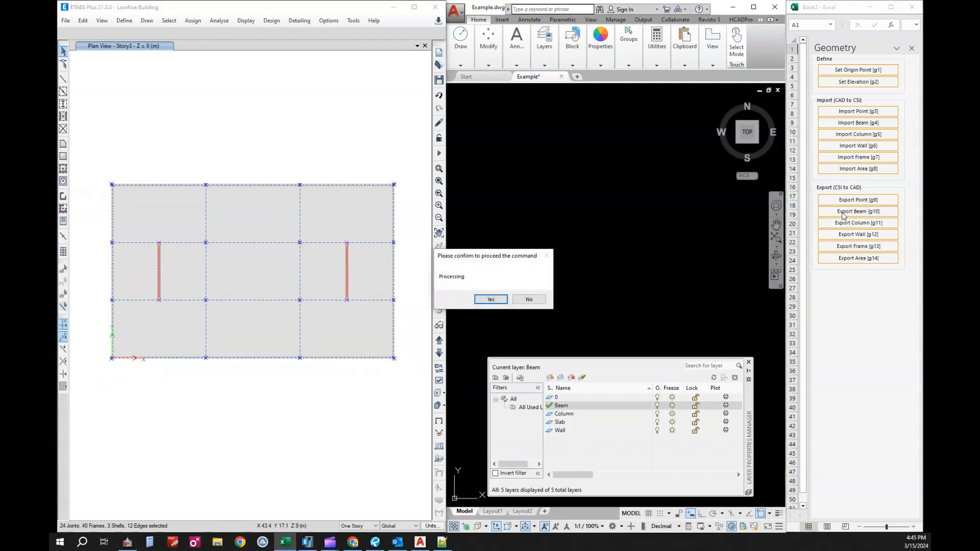
pyautogui.click(508, 299)
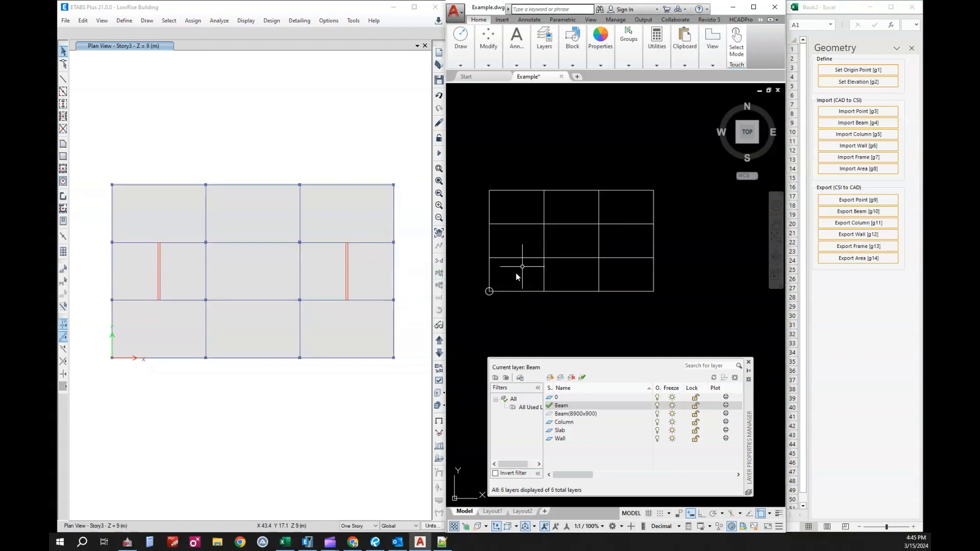
pyautogui.moveTo(555, 246); pyautogui.dragTo(565, 251, button='middle')
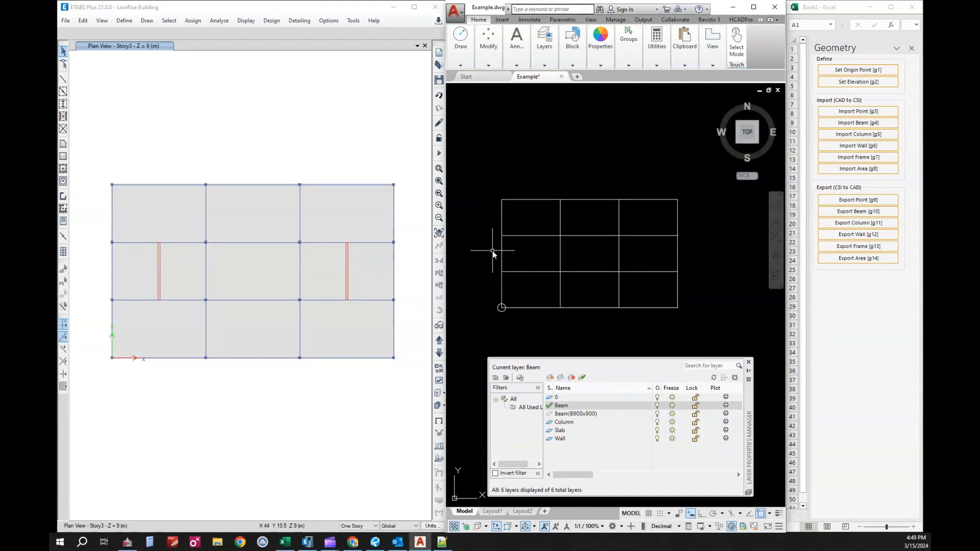
# Make Column the current CAD layer and export the columns to the drawing, window-selecting the whole Story3 plan in ETABS.
pyautogui.doubleClick(566, 423)
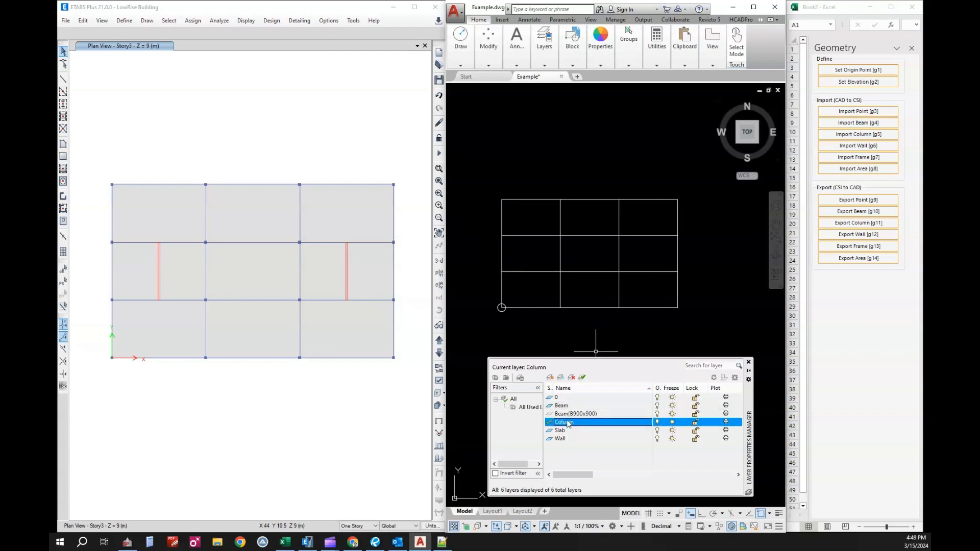
pyautogui.moveTo(99, 157); pyautogui.dragTo(408, 391)
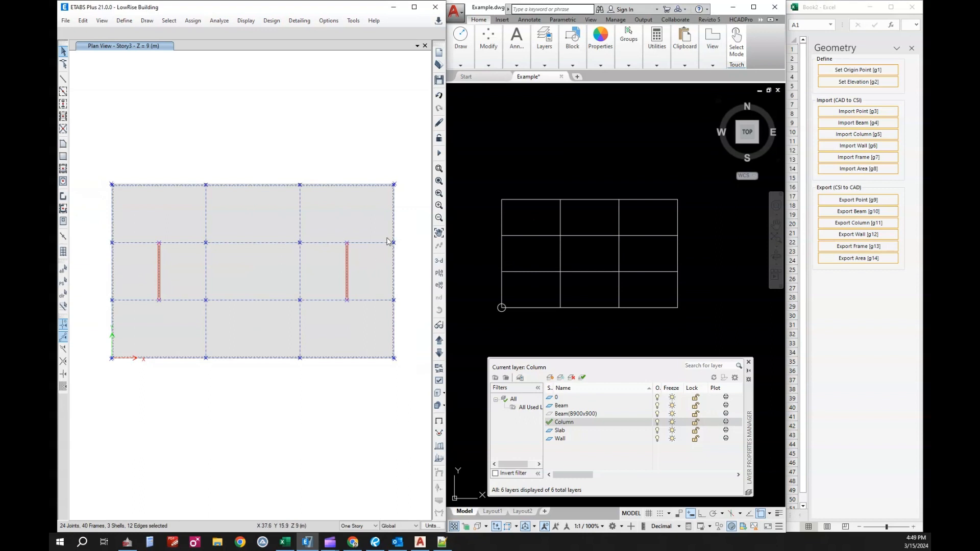
pyautogui.click(852, 225)
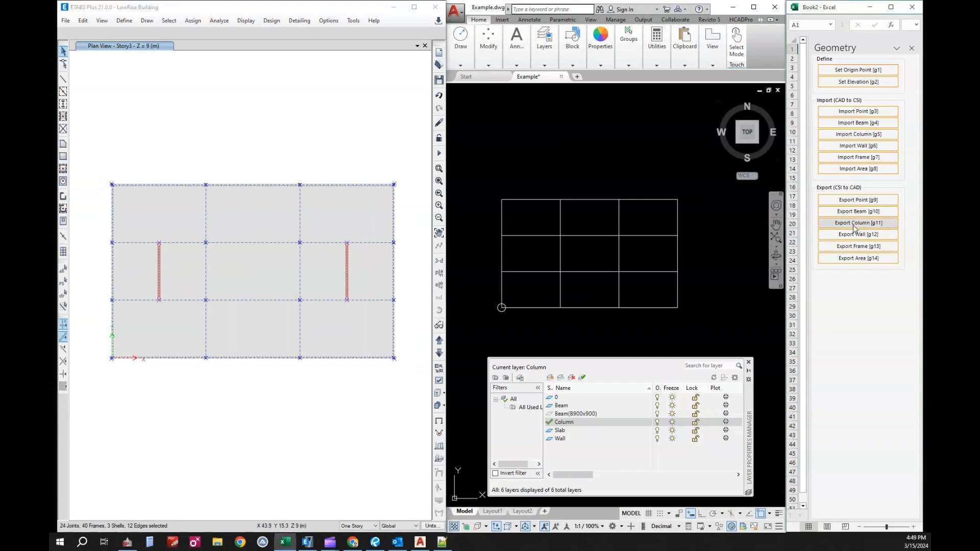
pyautogui.click(500, 299)
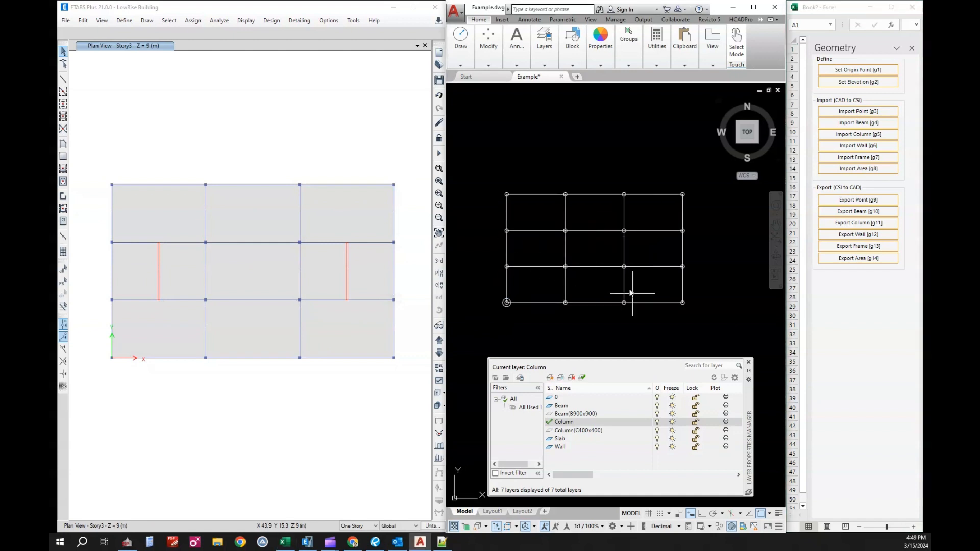
pyautogui.scroll(1, 624, 279)
pyautogui.scroll(-1, 616, 254)
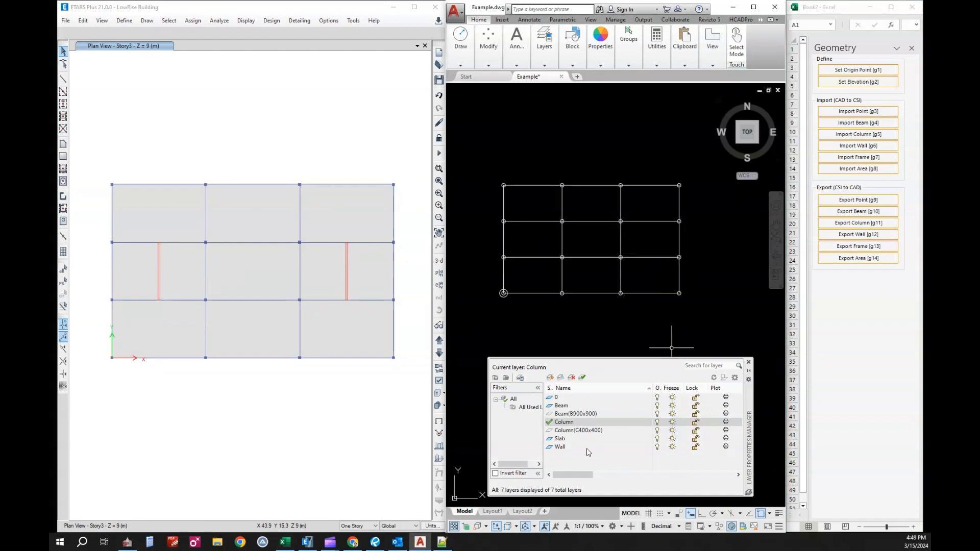
pyautogui.click(584, 432)
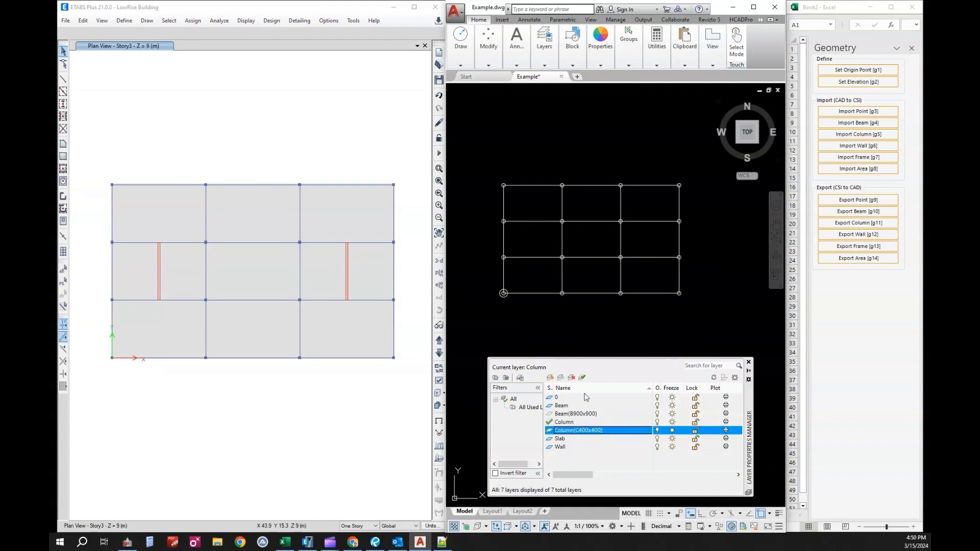
# Make Wall the current CAD layer and export the walls to the drawing, window-selecting the whole Story3 plan in ETABS.
pyautogui.doubleClick(560, 447)
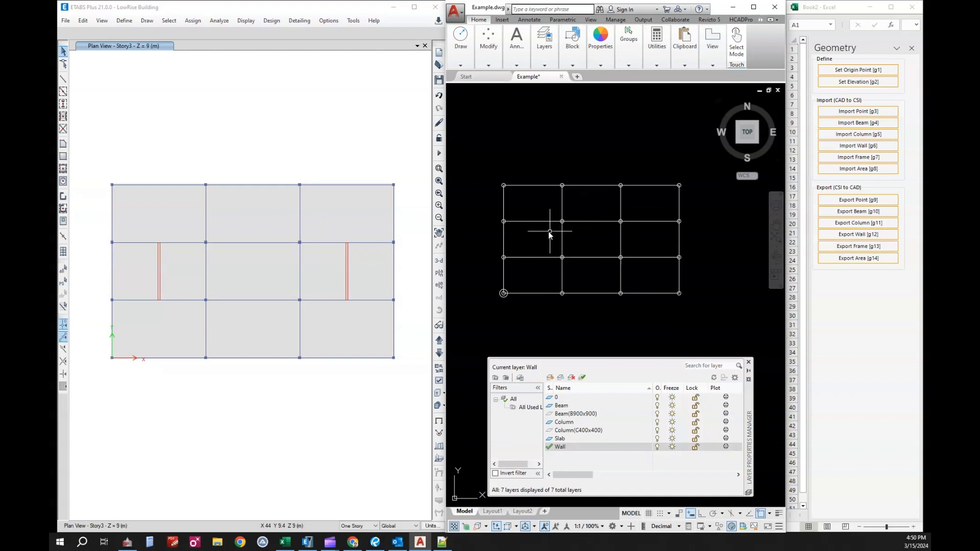
pyautogui.moveTo(95, 165); pyautogui.dragTo(401, 384)
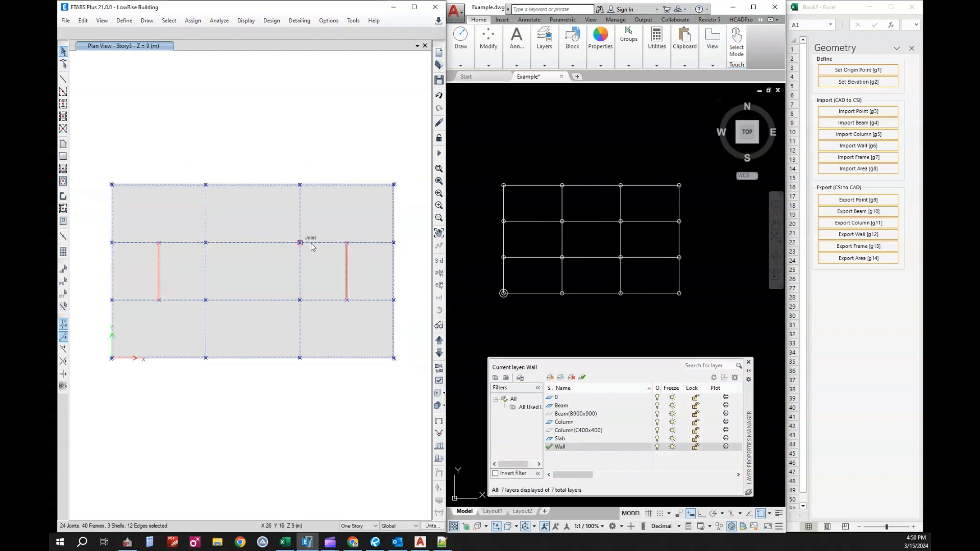
pyautogui.click(871, 239)
pyautogui.click(862, 238)
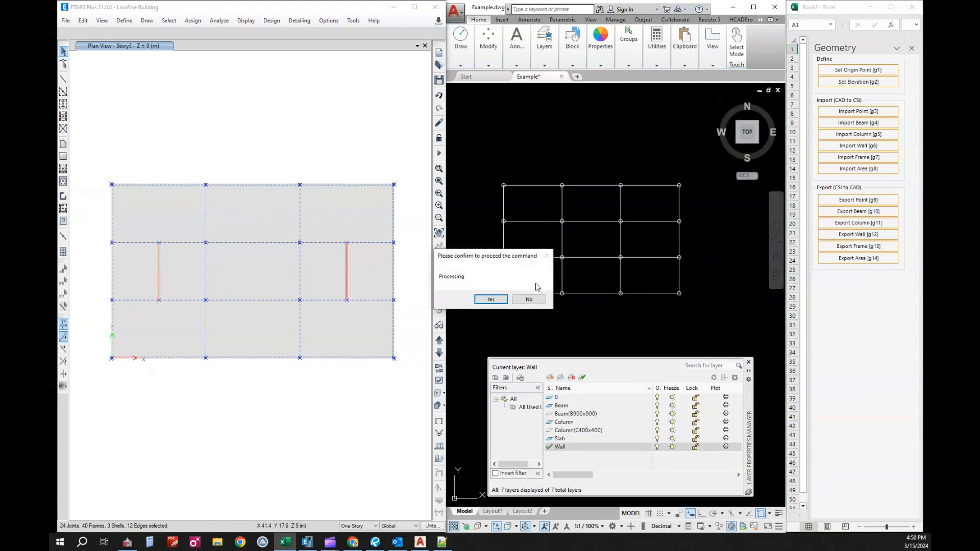
pyautogui.click(496, 300)
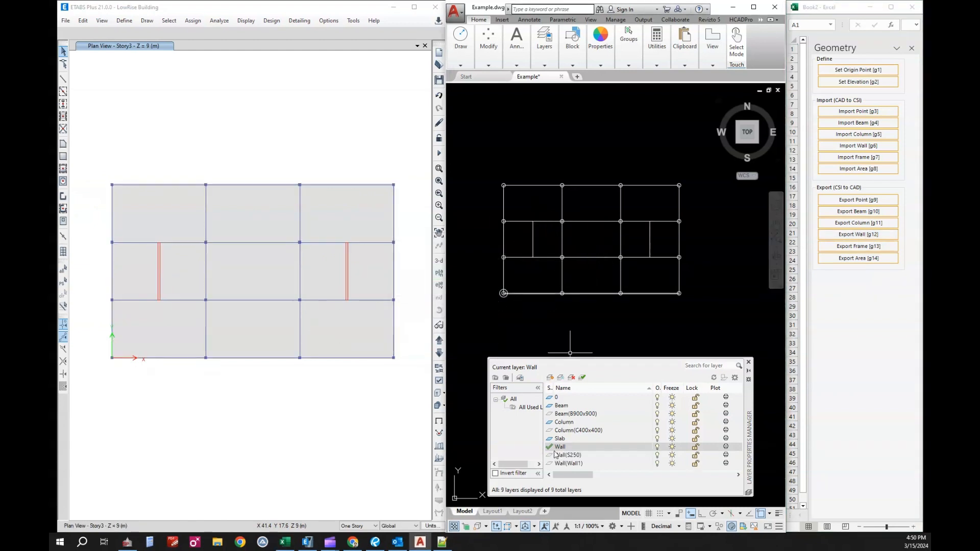
pyautogui.click(574, 455)
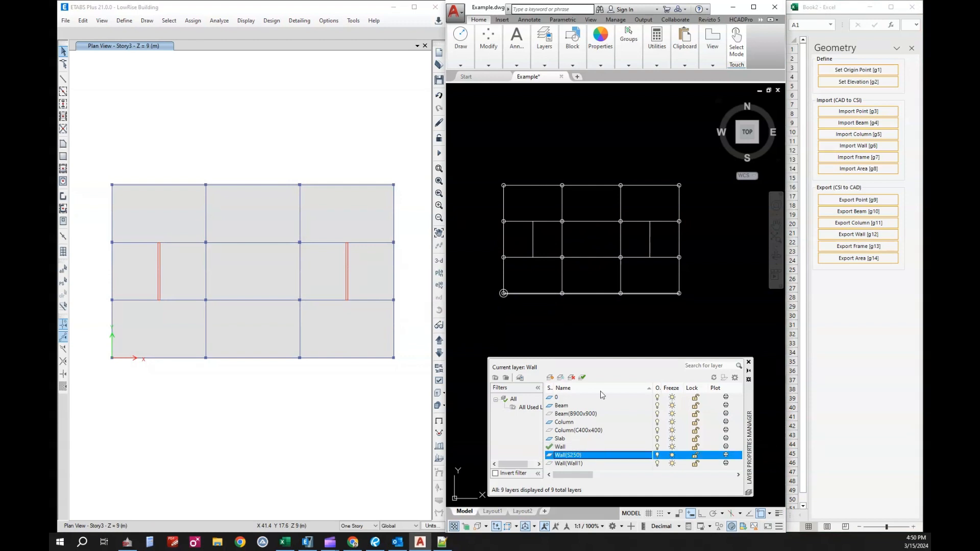
# Make Slab the current CAD layer and export the areas to the drawing, window-selecting the whole Story3 plan in ETABS.
pyautogui.click(356, 176)
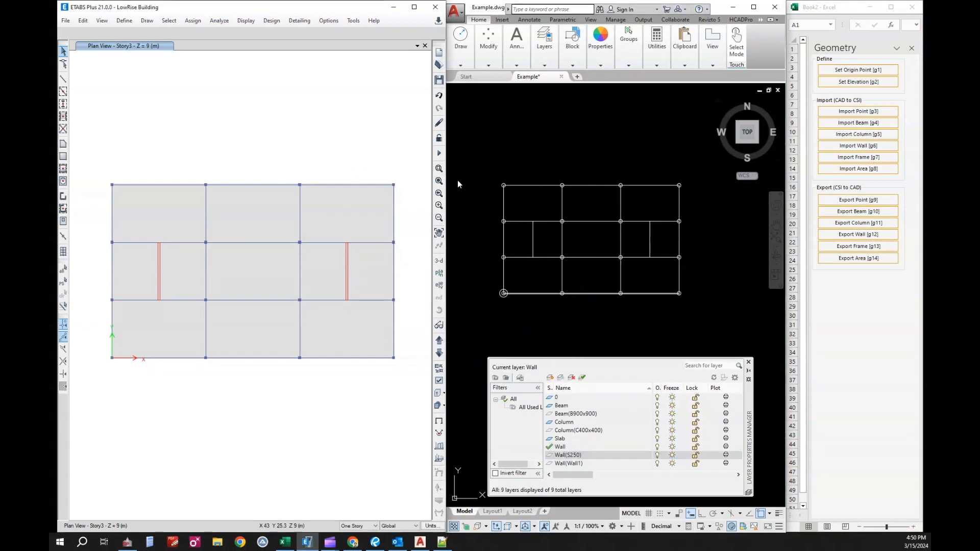
pyautogui.doubleClick(561, 438)
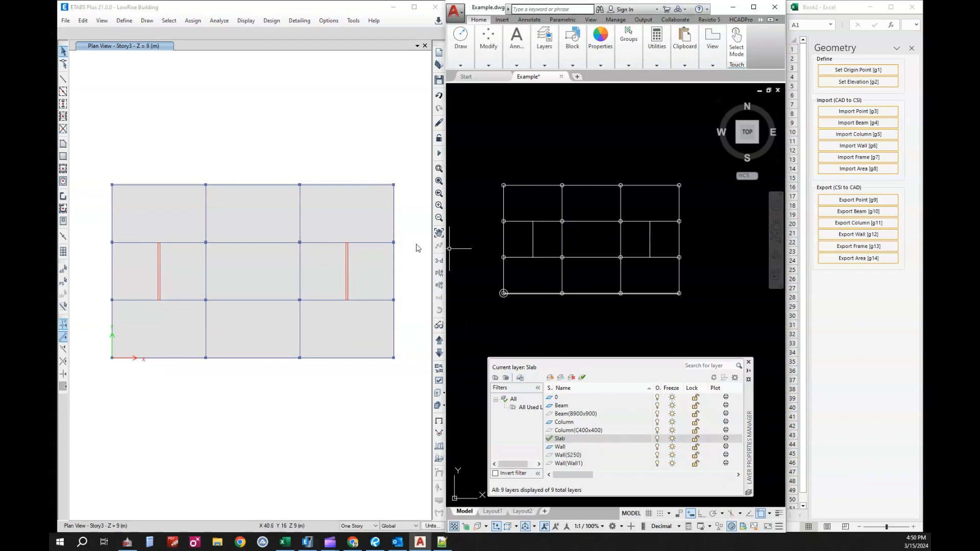
pyautogui.moveTo(102, 154); pyautogui.dragTo(416, 399)
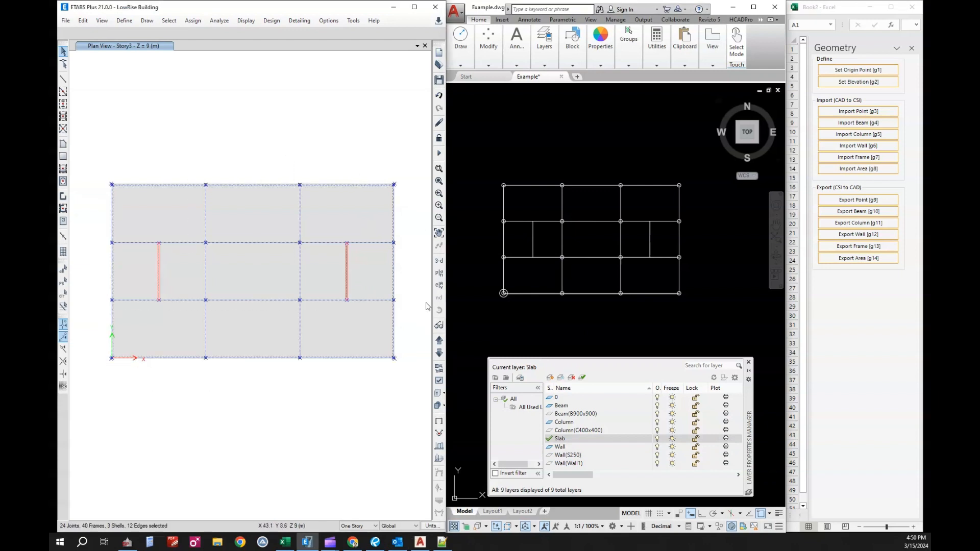
pyautogui.click(860, 258)
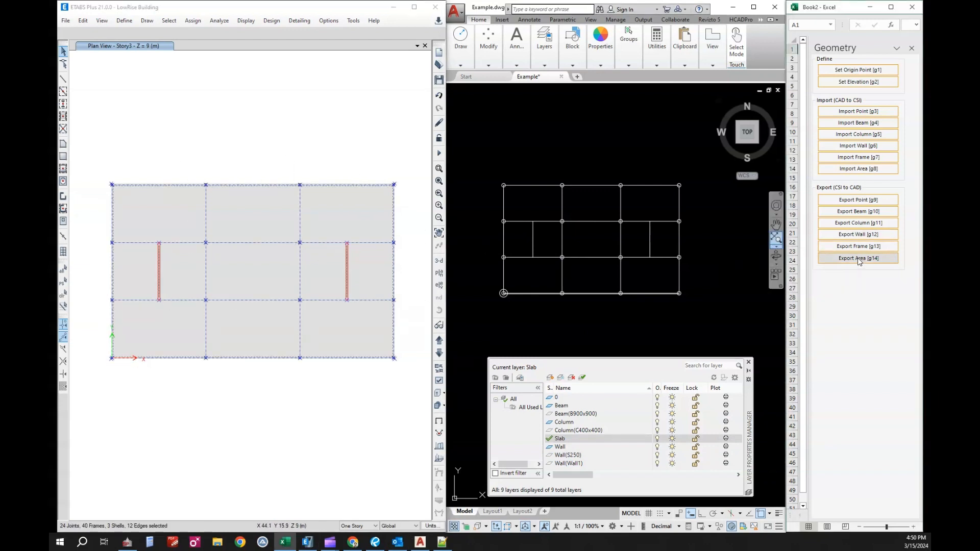
pyautogui.click(497, 301)
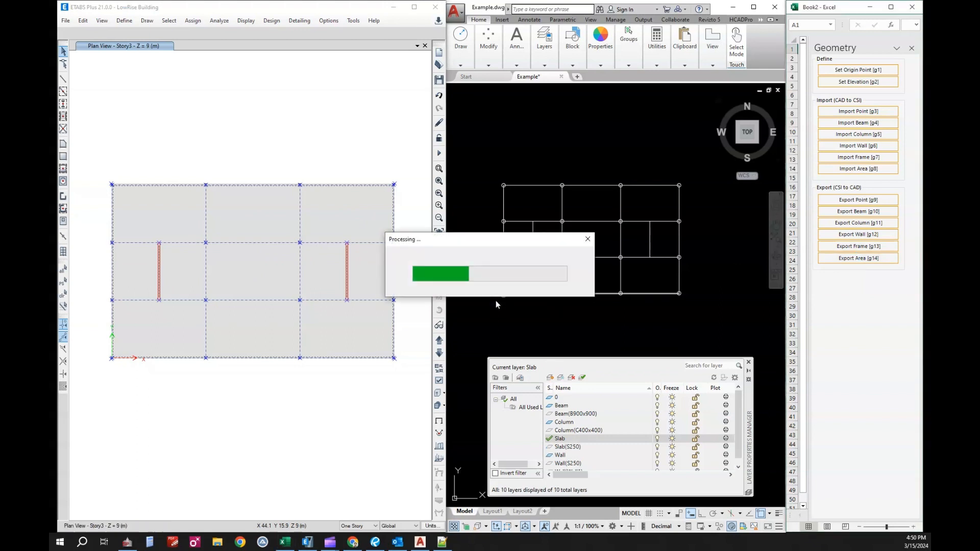
pyautogui.click(601, 279)
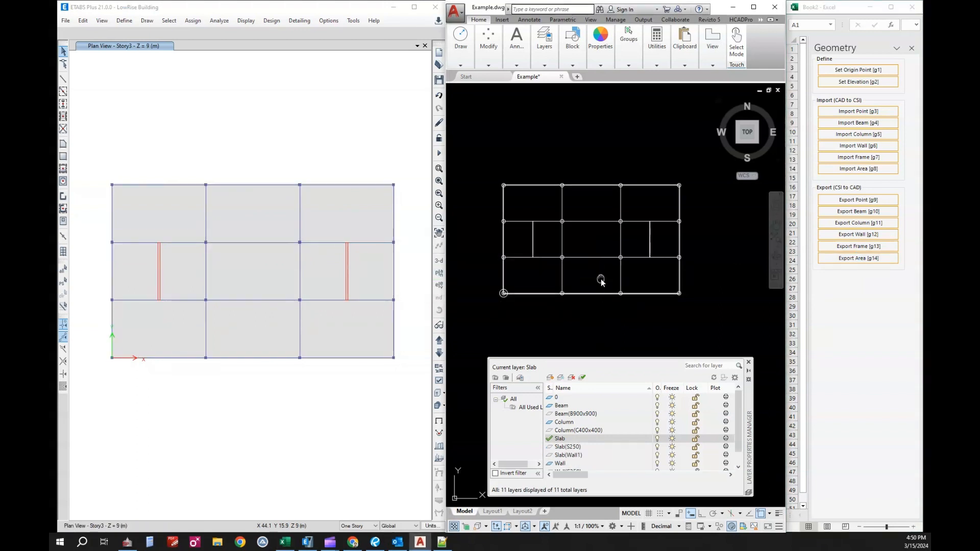
pyautogui.scroll(5, 666, 212)
pyautogui.click(707, 206)
pyautogui.scroll(-4, 708, 220)
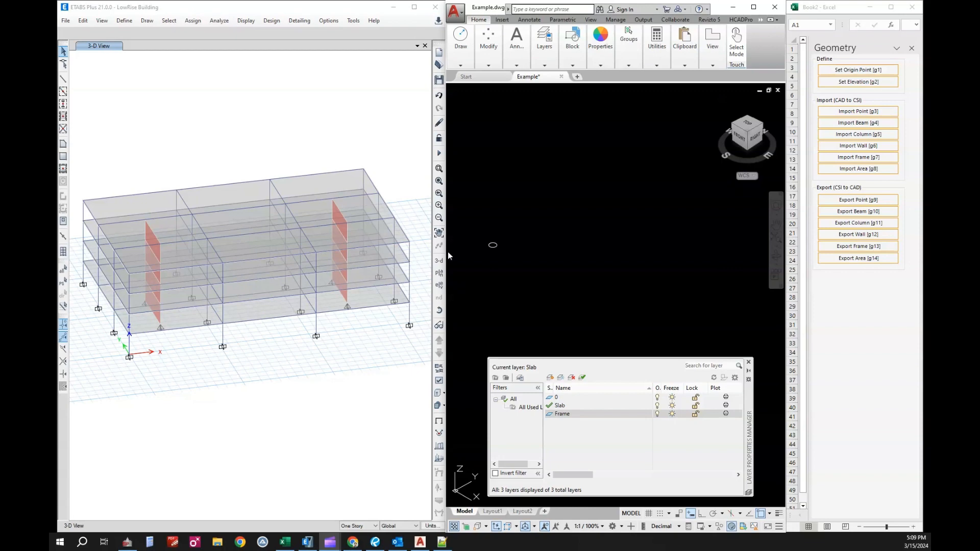
# Set the add-in's origin point by picking the centre of the small circle in the 3D CAD drawing and update the coordinates.
pyautogui.click(866, 71)
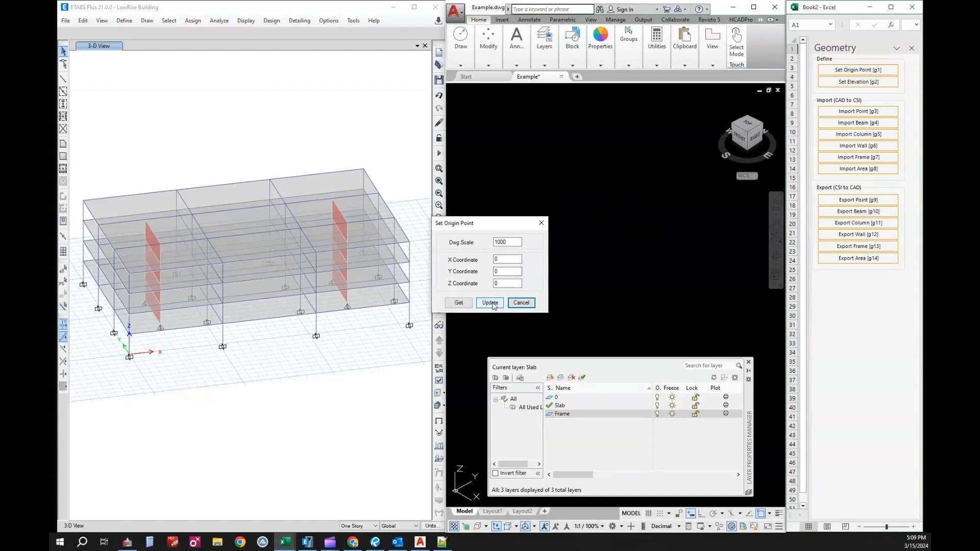
pyautogui.click(459, 302)
pyautogui.click(497, 248)
pyautogui.press('Return')
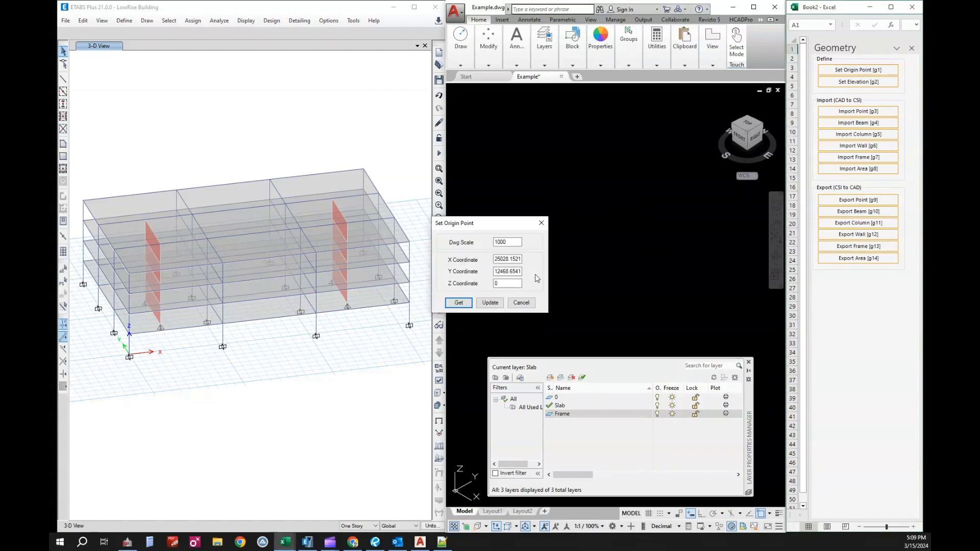
pyautogui.click(490, 302)
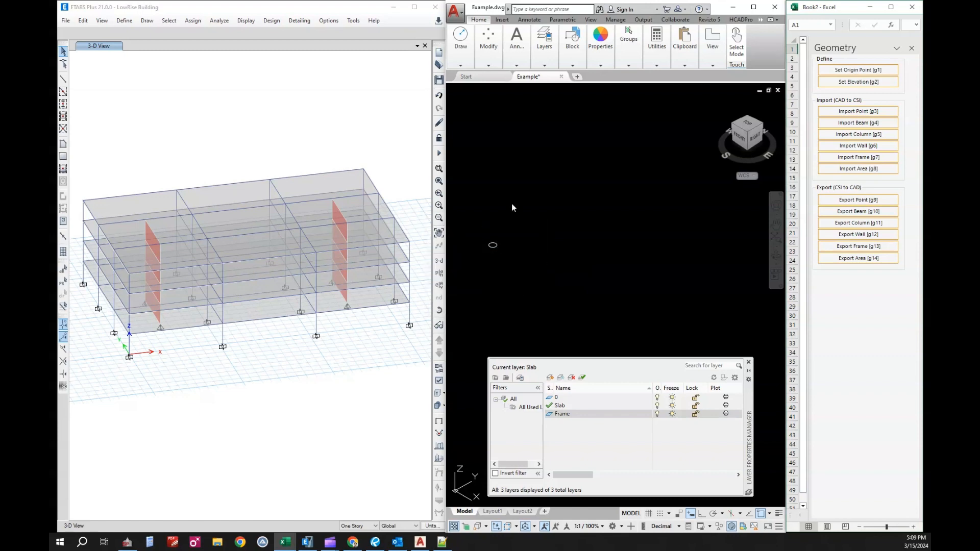
pyautogui.click(566, 212)
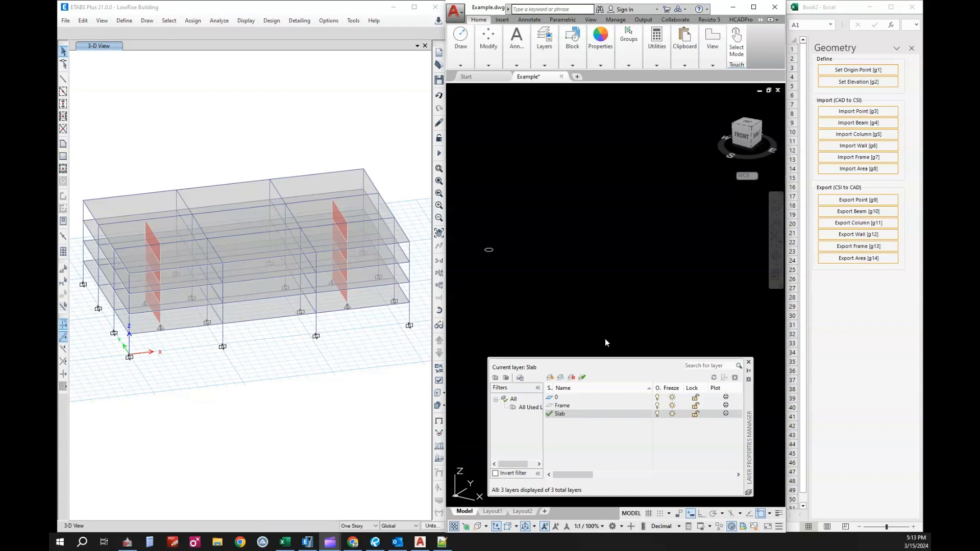
# Make Frame the current CAD layer and export all frames to the drawing, window-selecting the whole 3D building in ETABS.
pyautogui.doubleClick(563, 407)
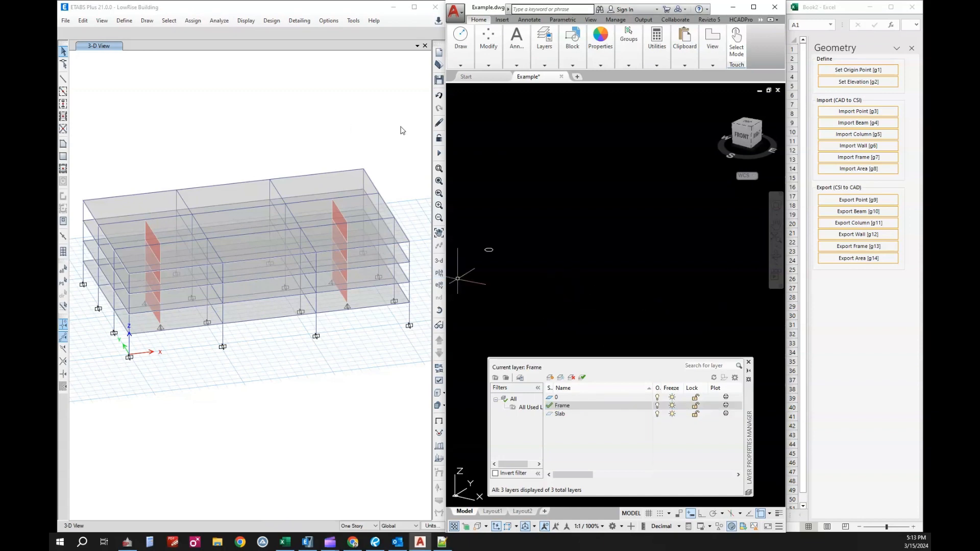
pyautogui.click(79, 125)
pyautogui.moveTo(80, 130); pyautogui.dragTo(419, 388)
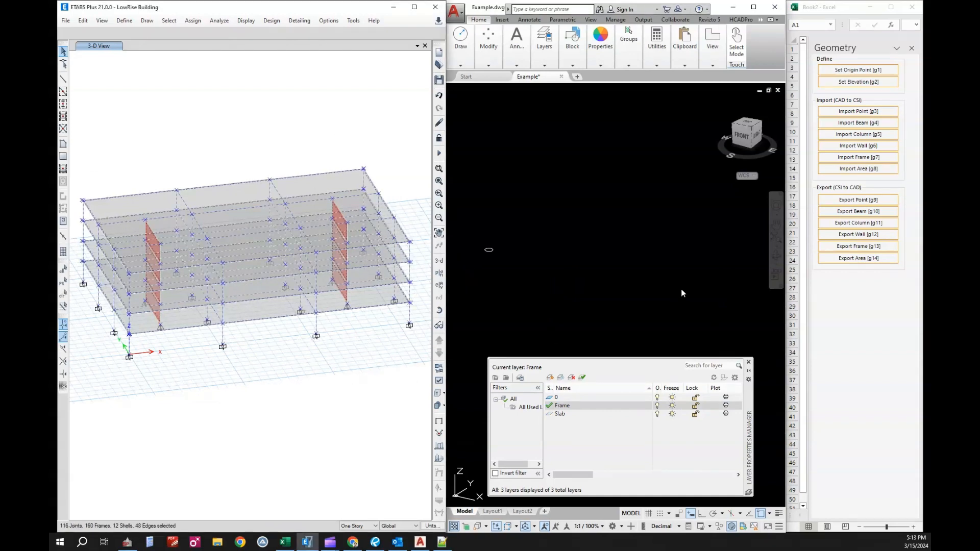
pyautogui.click(667, 277)
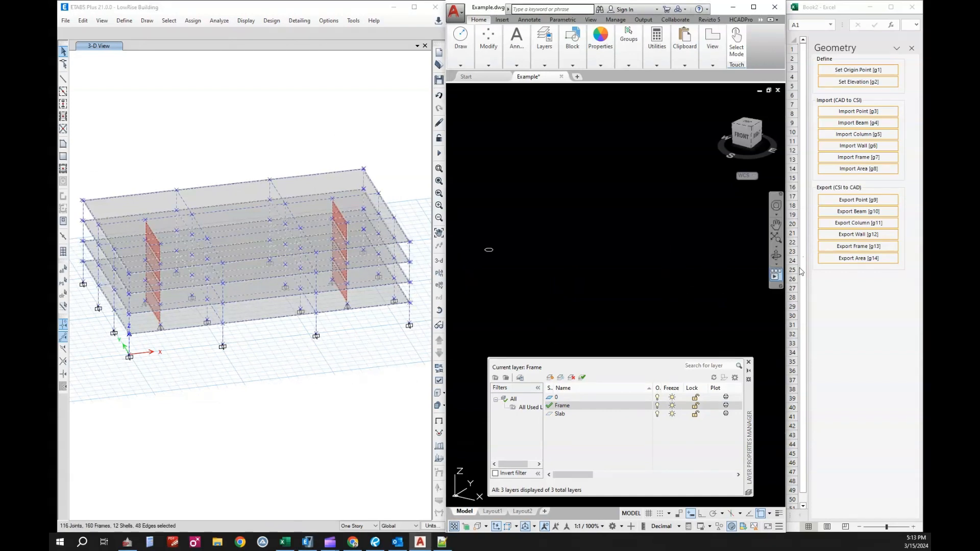
pyautogui.click(862, 247)
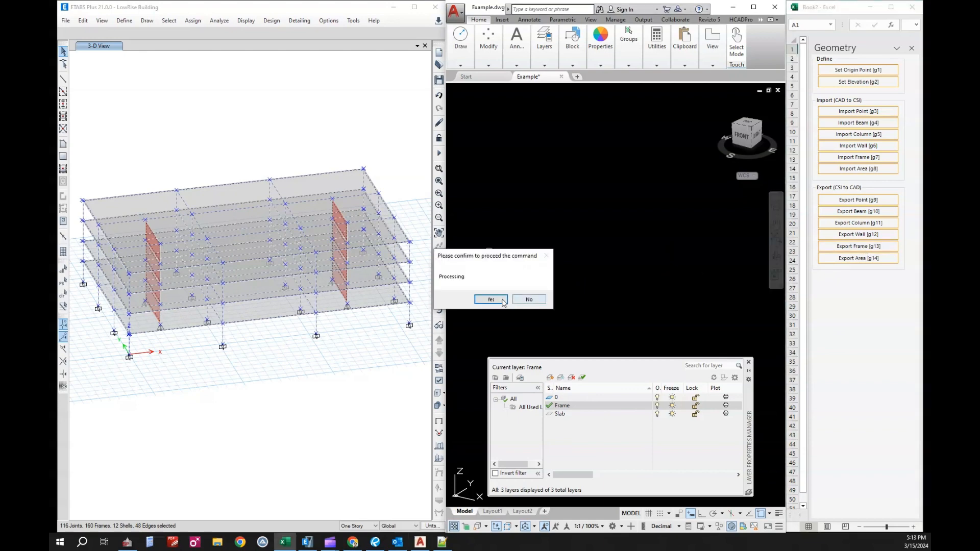
pyautogui.click(499, 300)
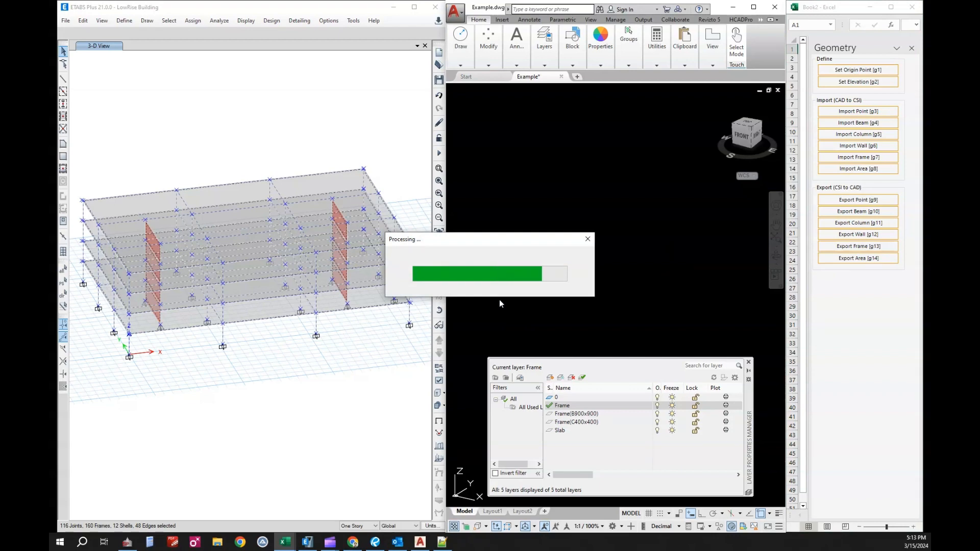
pyautogui.click(577, 292)
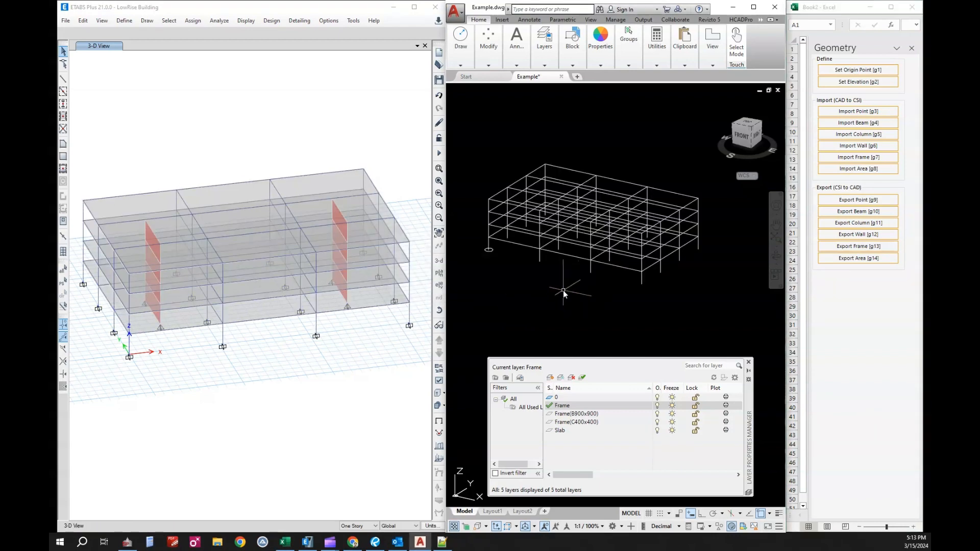
pyautogui.moveTo(554, 267); pyautogui.dragTo(557, 284, button='middle')
pyautogui.scroll(2, 597, 254)
pyautogui.scroll(-2, 592, 286)
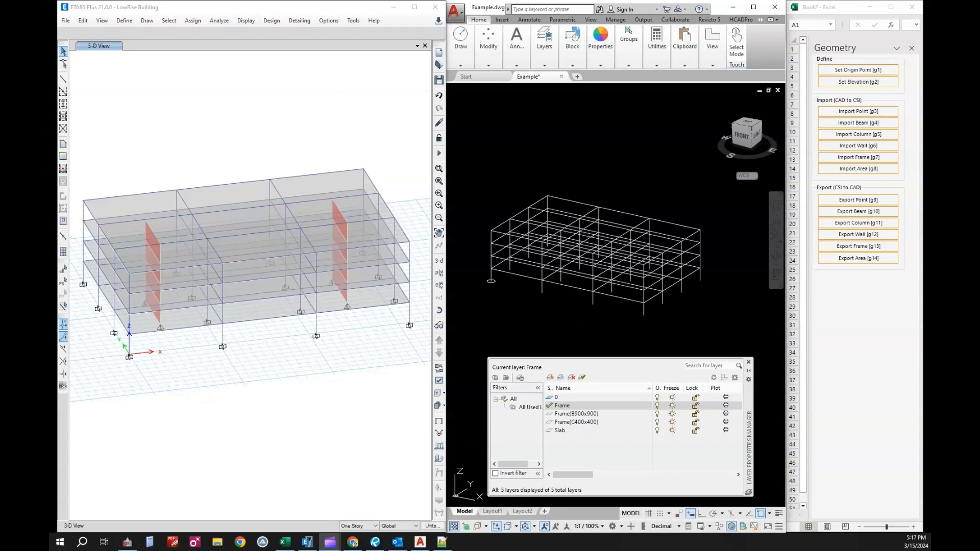
# Make Slab the current CAD layer and export all areas to the drawing, window-selecting the whole 3D building in ETABS.
pyautogui.click(576, 433)
pyautogui.doubleClick(579, 433)
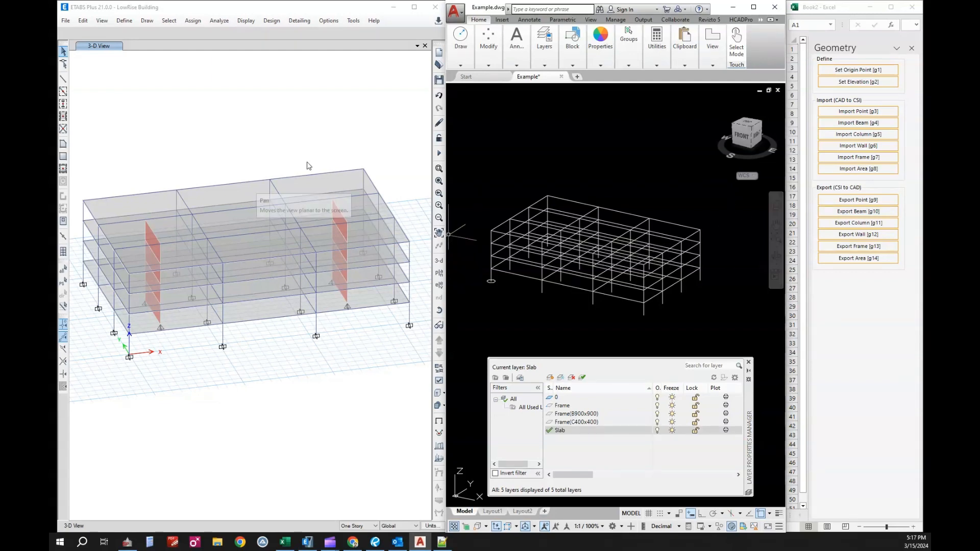
pyautogui.click(348, 132)
pyautogui.moveTo(73, 109); pyautogui.dragTo(420, 407)
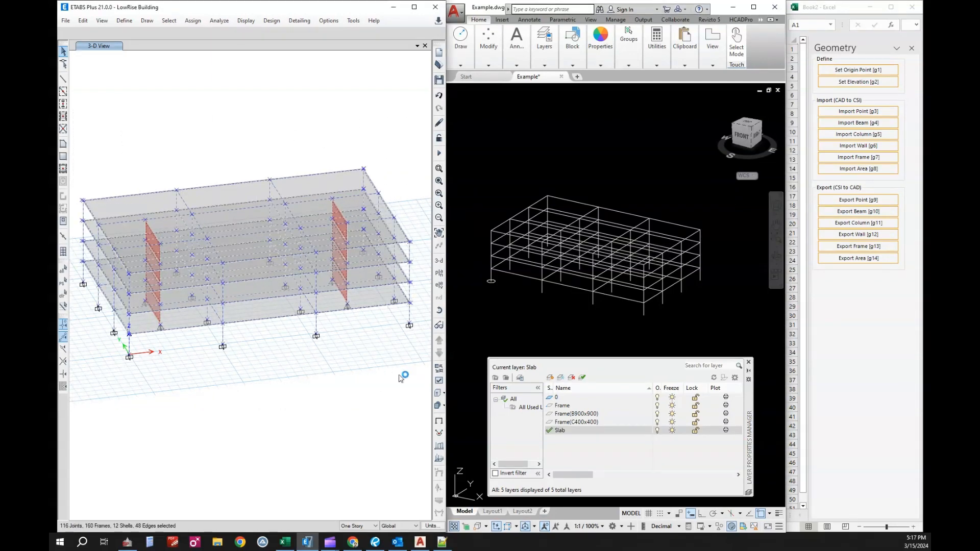
pyautogui.click(862, 236)
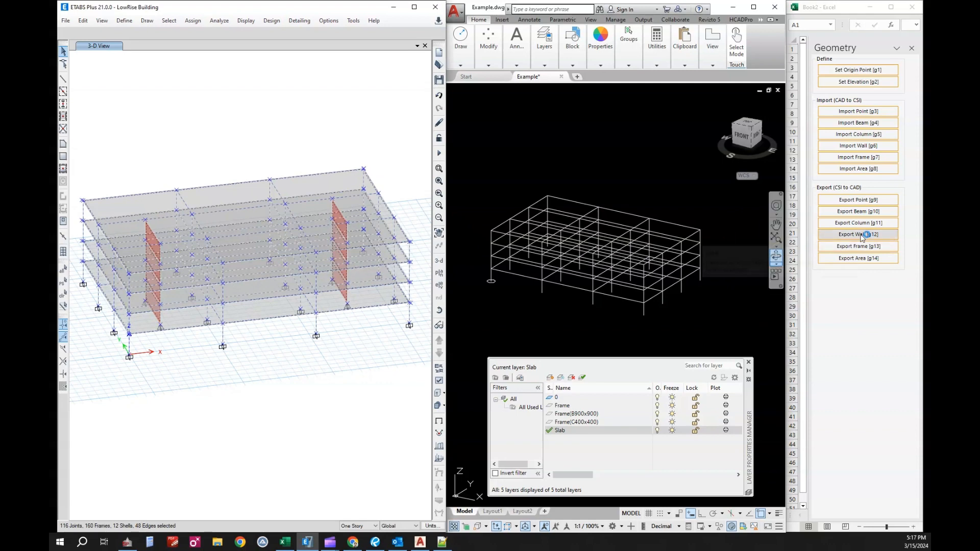
pyautogui.click(867, 260)
pyautogui.click(489, 299)
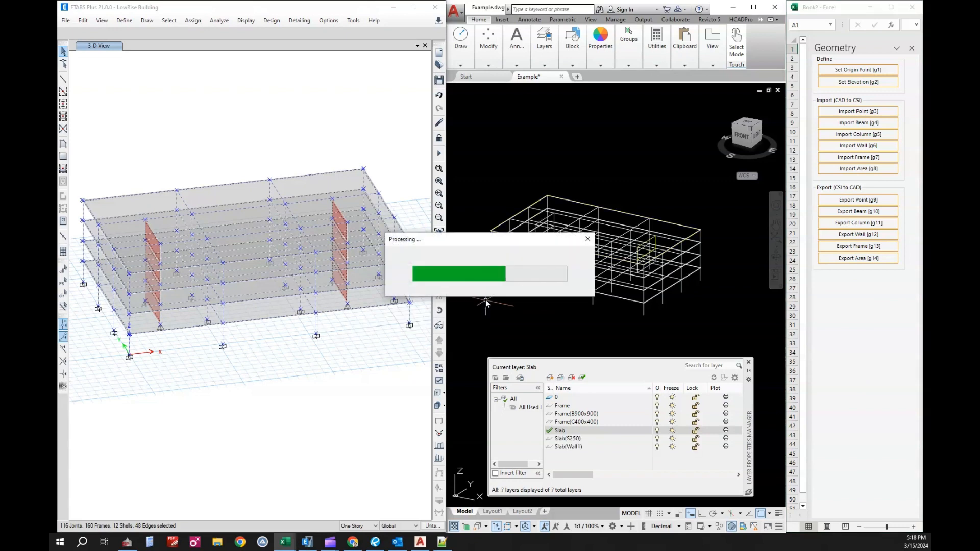
pyautogui.scroll(2, 573, 247)
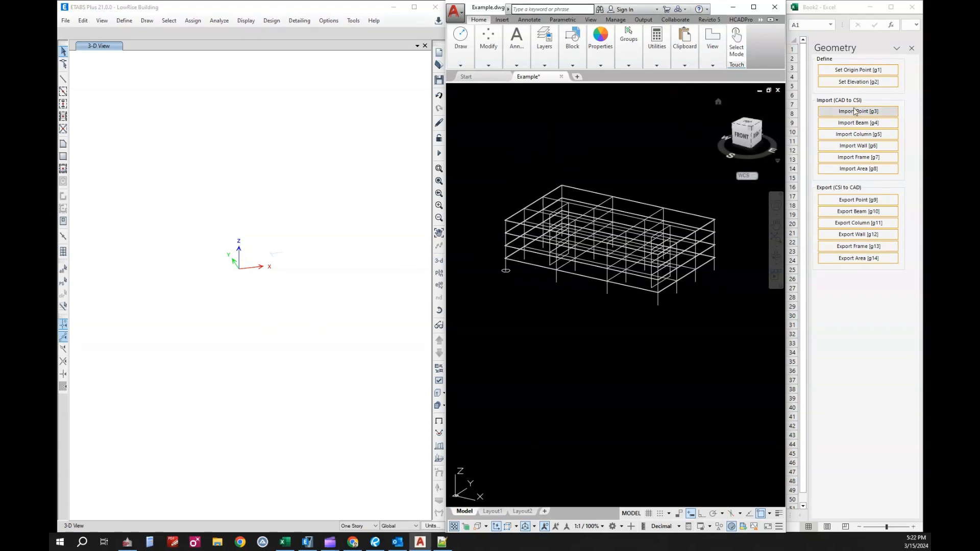
# Import the frames into the empty ETABS model, window-selecting the whole 3D structure in the CAD drawing.
pyautogui.click(866, 158)
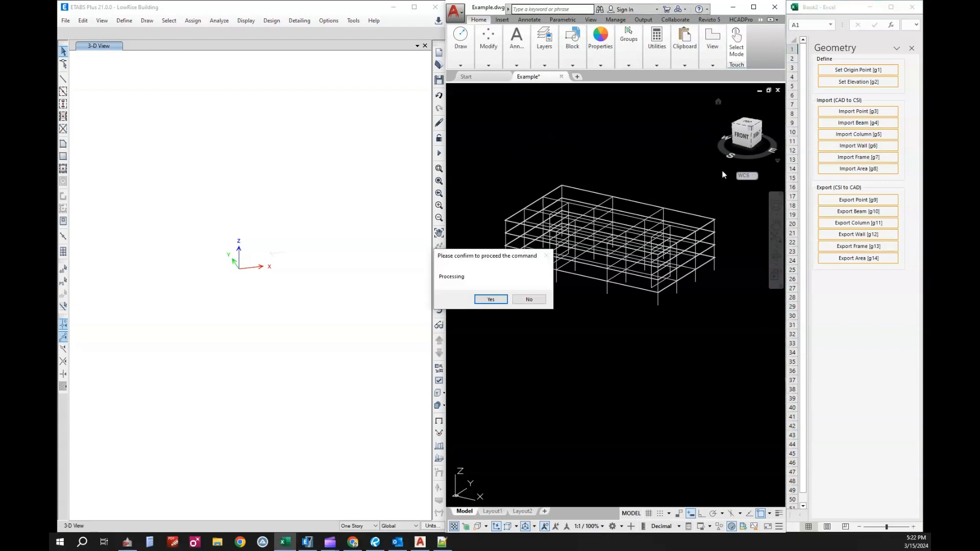
pyautogui.click(493, 300)
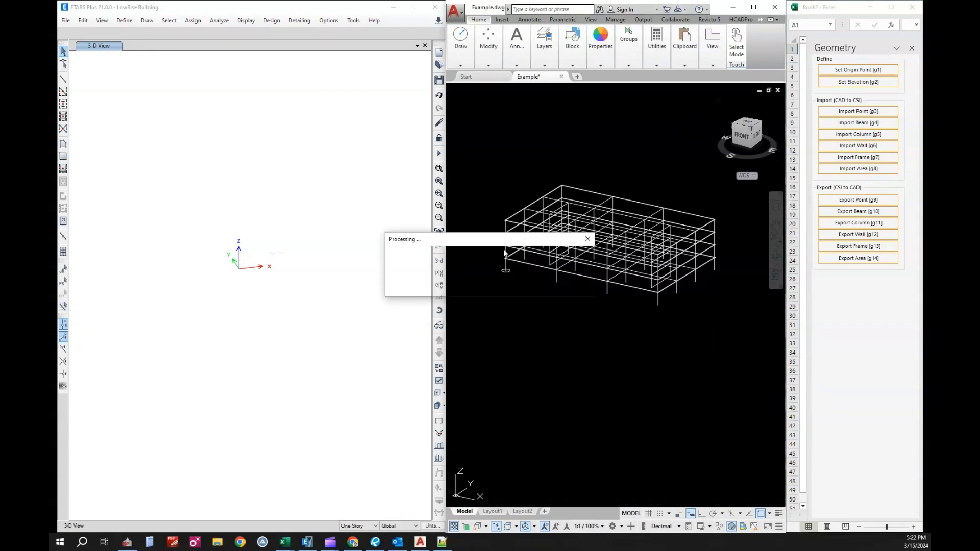
pyautogui.click(480, 158)
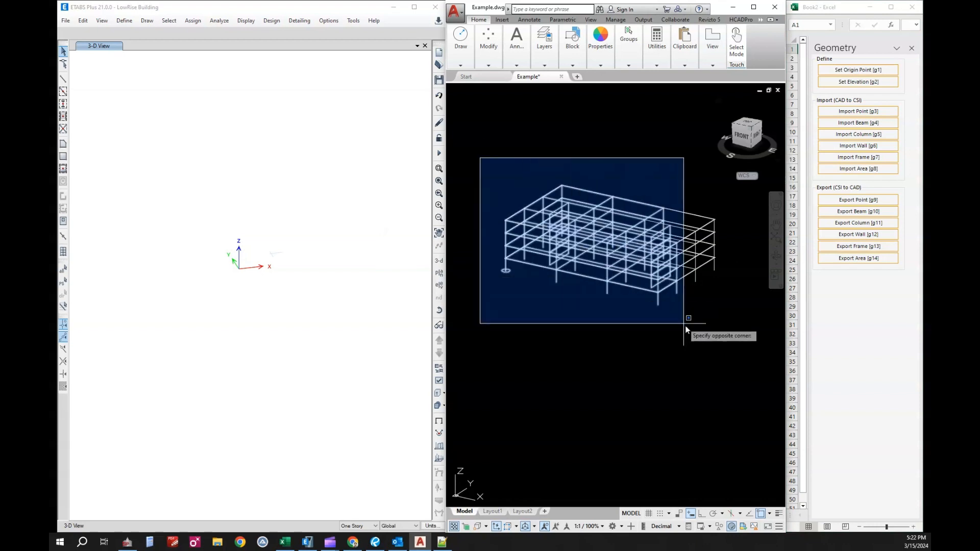
pyautogui.click(736, 353)
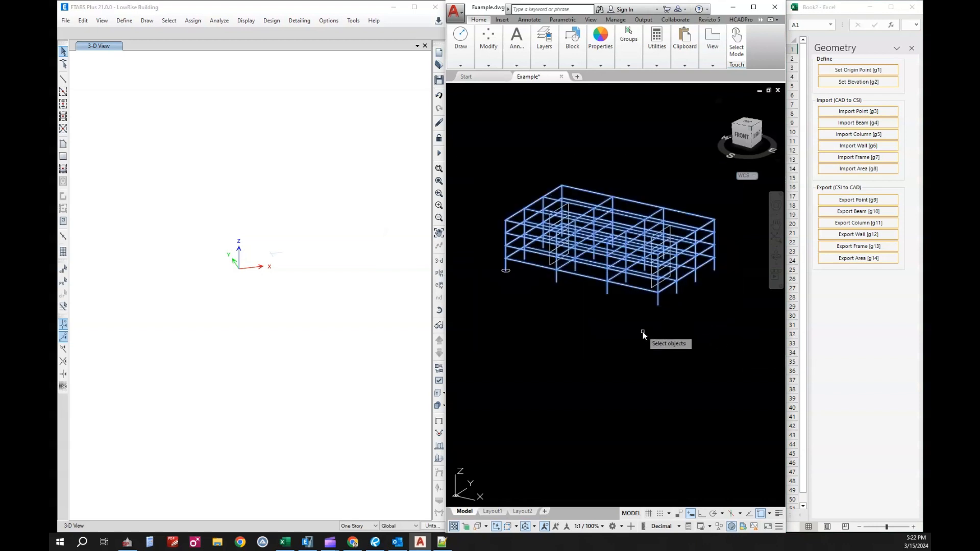
pyautogui.press('Return')
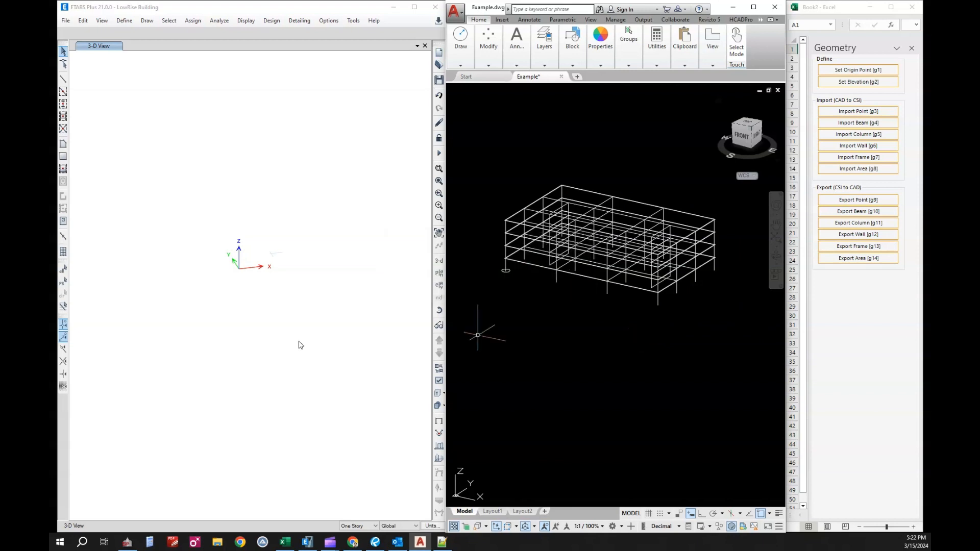
pyautogui.moveTo(333, 306); pyautogui.dragTo(265, 298, button='middle')
pyautogui.scroll(3, 253, 271)
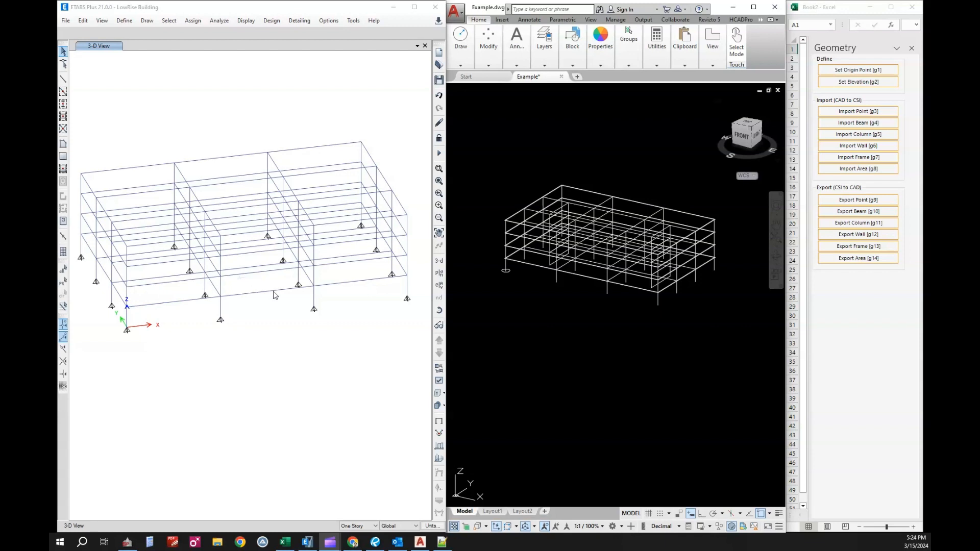
# Import the areas into the ETABS frame model, window-selecting the whole 3D structure in the CAD drawing.
pyautogui.click(567, 324)
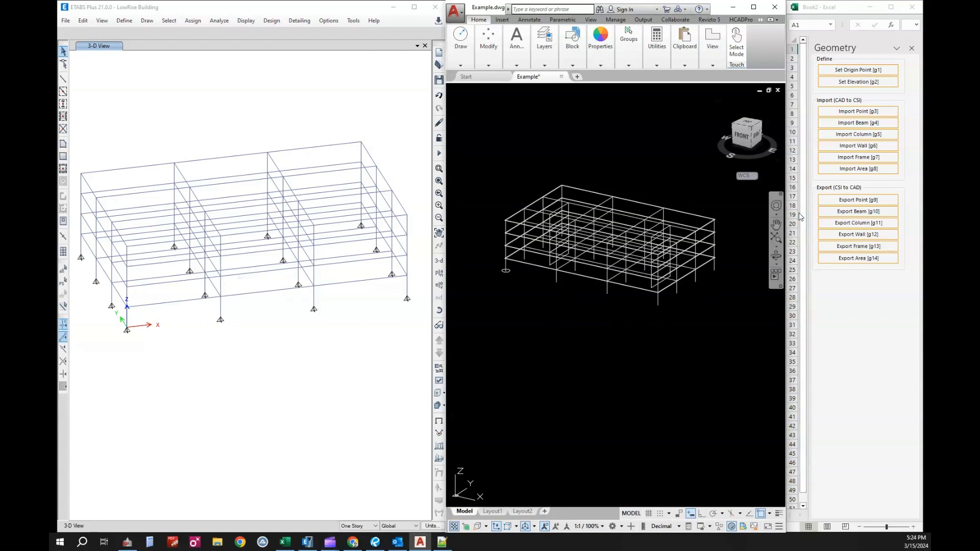
pyautogui.click(863, 169)
pyautogui.click(492, 302)
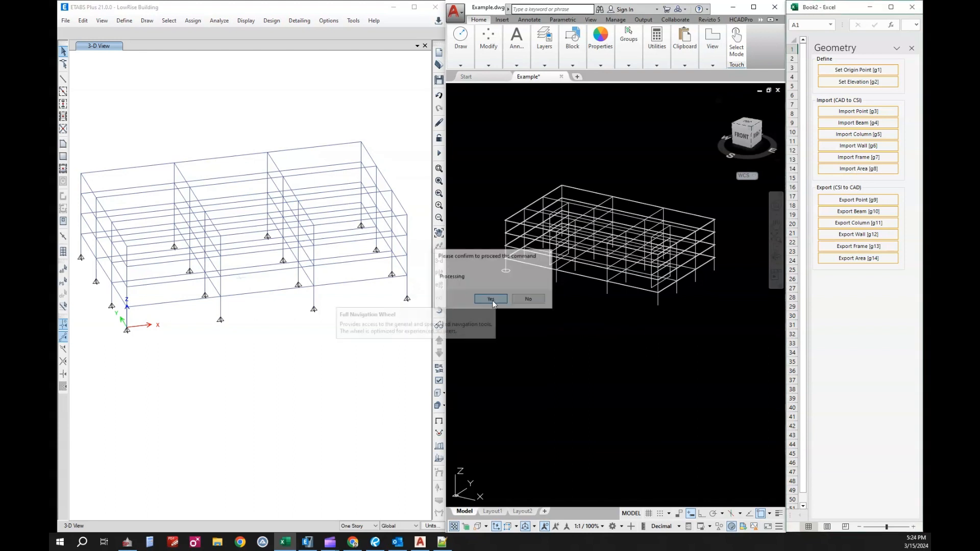
pyautogui.click(474, 149)
pyautogui.click(713, 331)
pyautogui.press('Return')
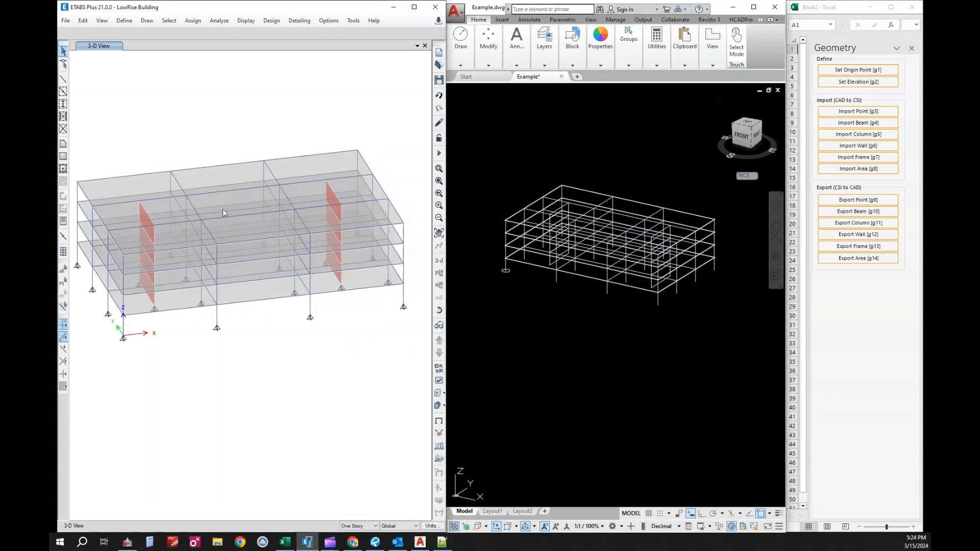
pyautogui.moveTo(300, 236); pyautogui.dragTo(302, 226, button='middle')
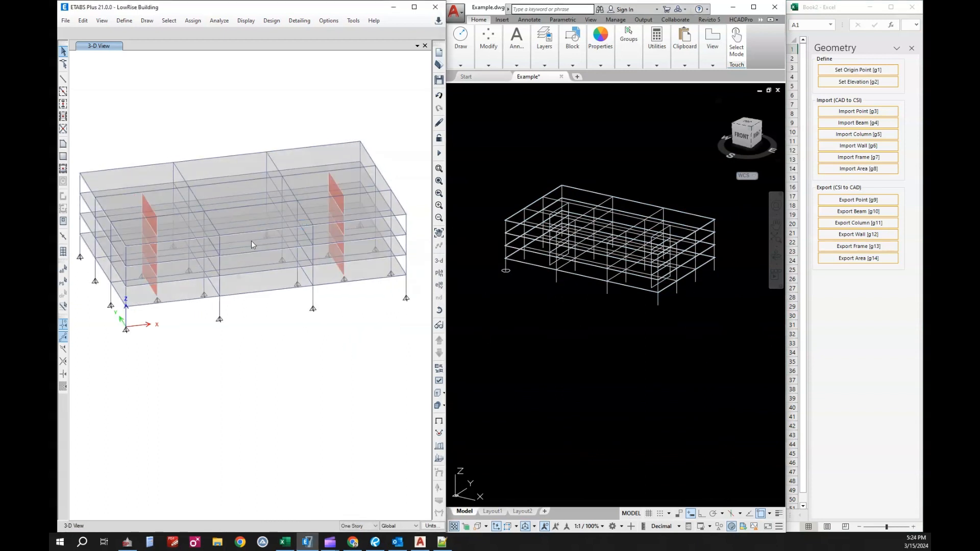